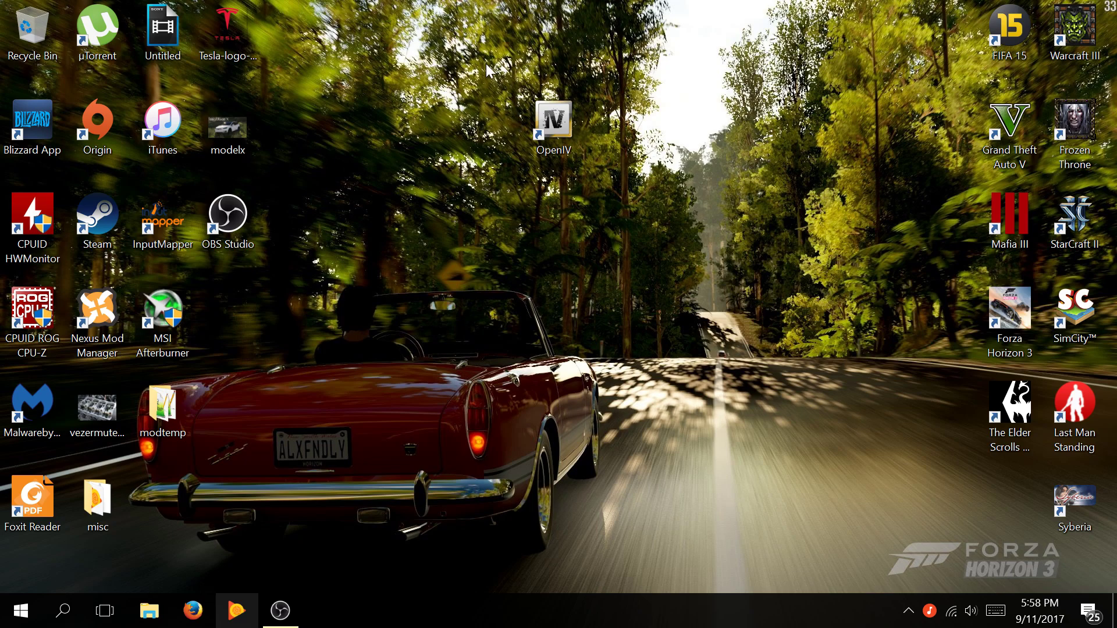
left_click_drag(484, 58, 644, 220)
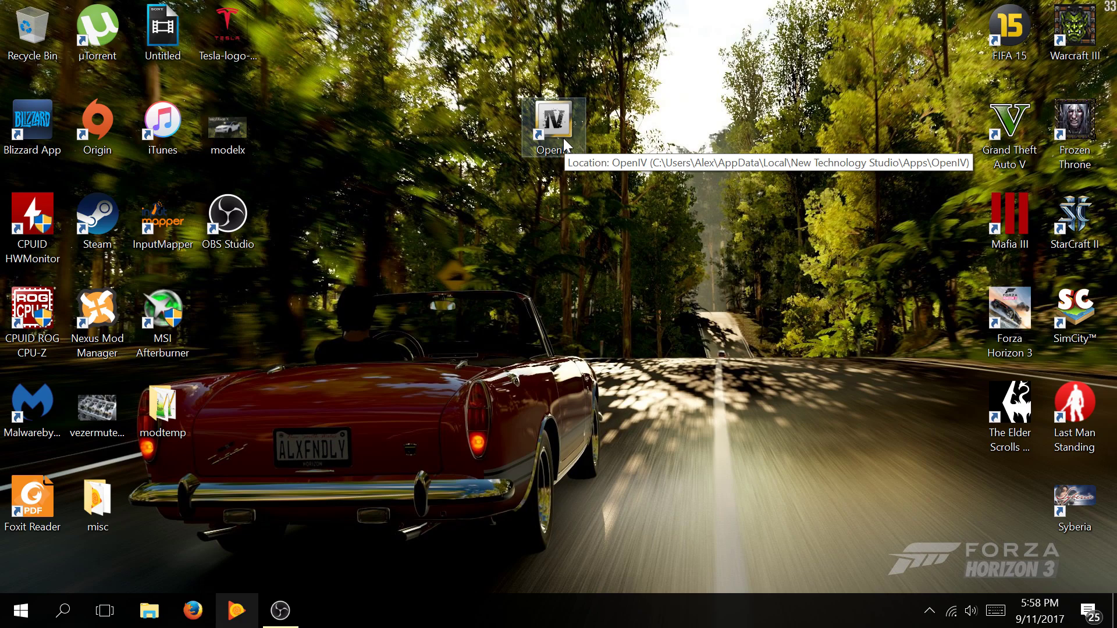
left_click_drag(464, 80, 638, 222)
left_click(646, 204)
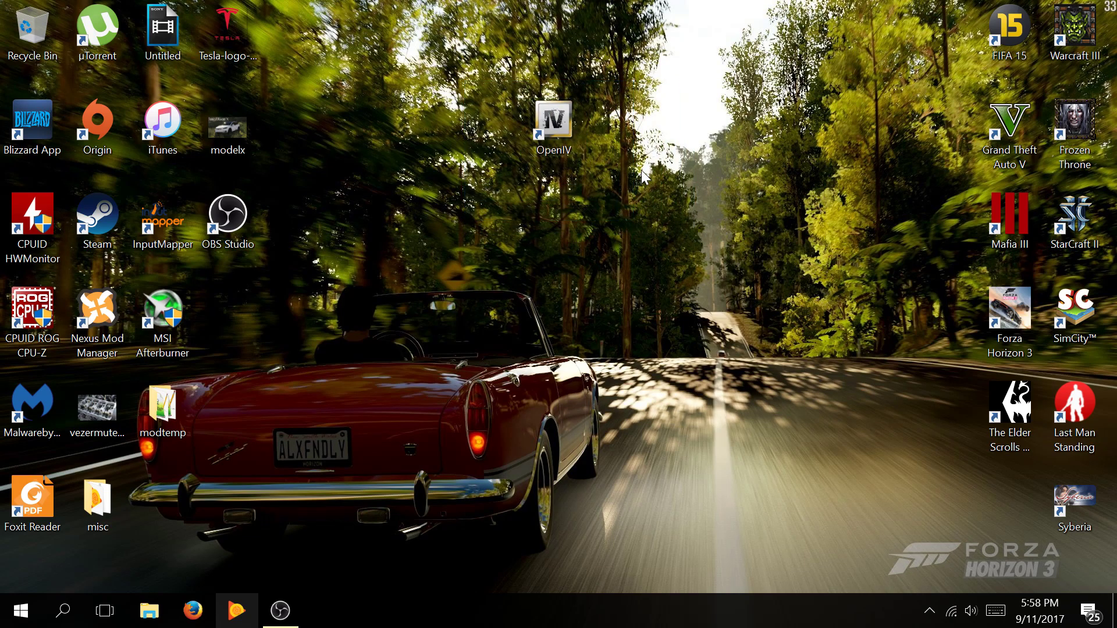
Step: Switch to Firefox, search Google for gta5-mods and open the GTA5-Mods.com site
left_click(195, 610)
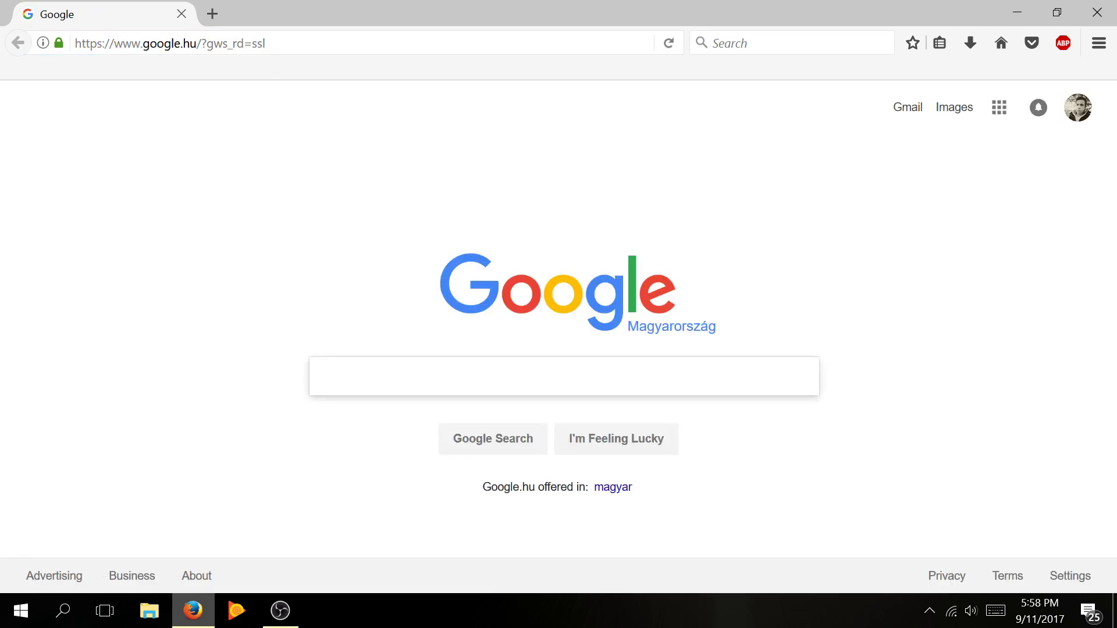
type("gta5")
left_click(411, 401)
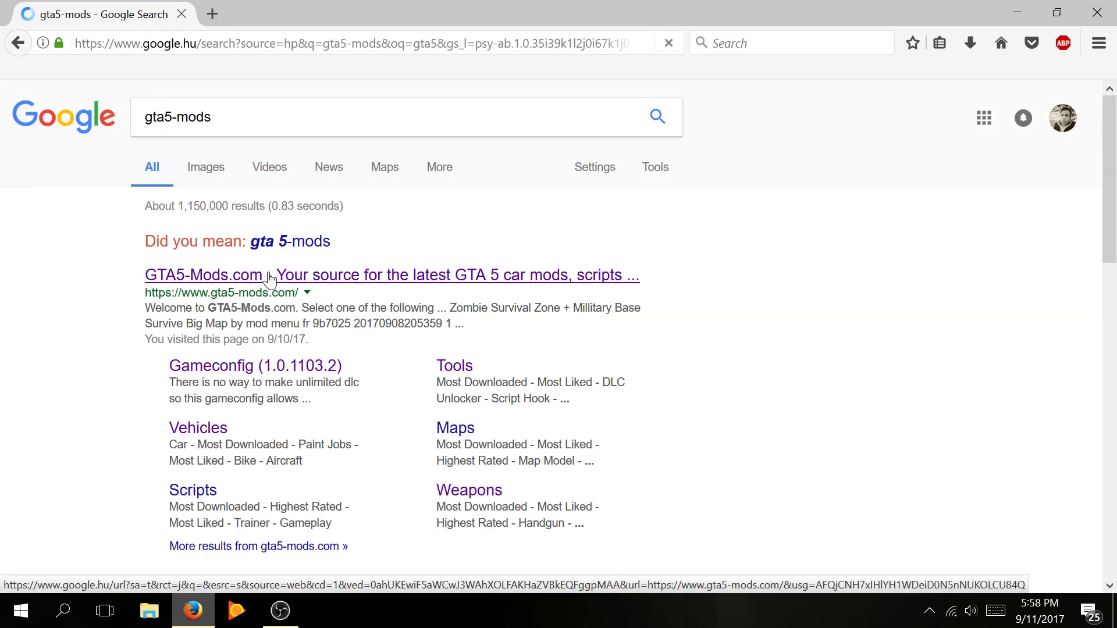
left_click(269, 277)
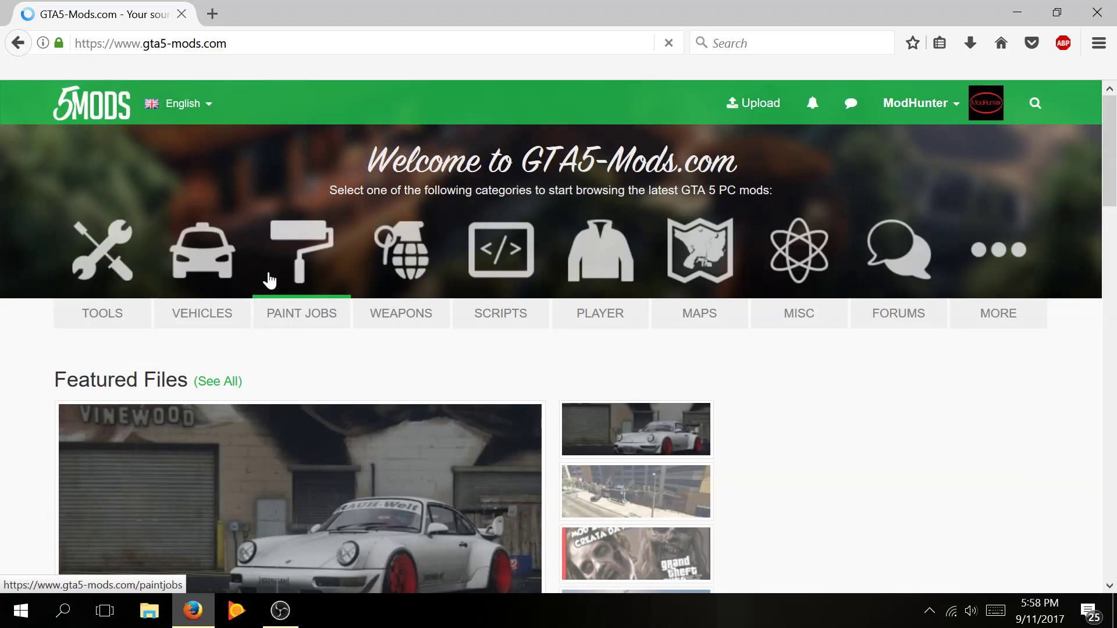
Step: Look through the GTA5-Mods.com front page and its Vehicles category, and return to the front page
scroll(759, 391, "down", 3)
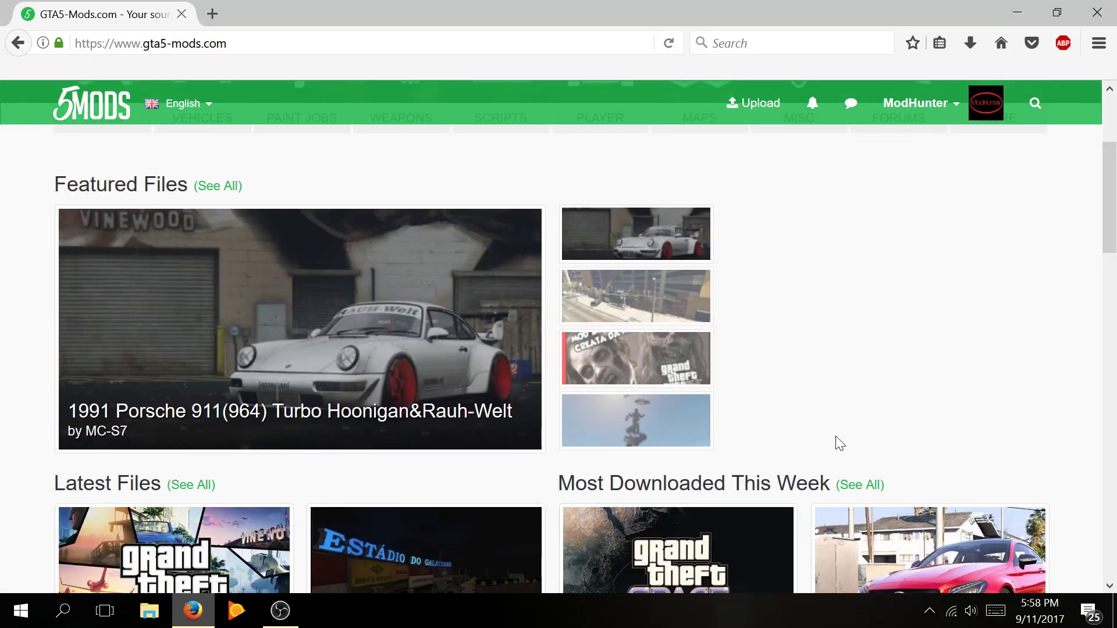
scroll(815, 344, "down", 2)
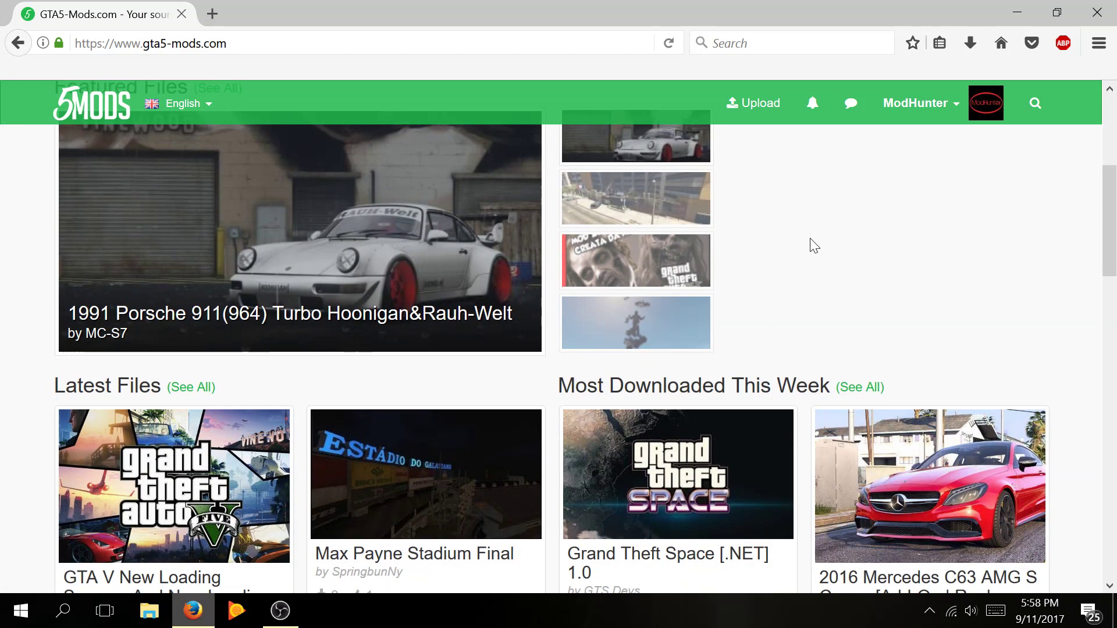
scroll(802, 307, "up", 2)
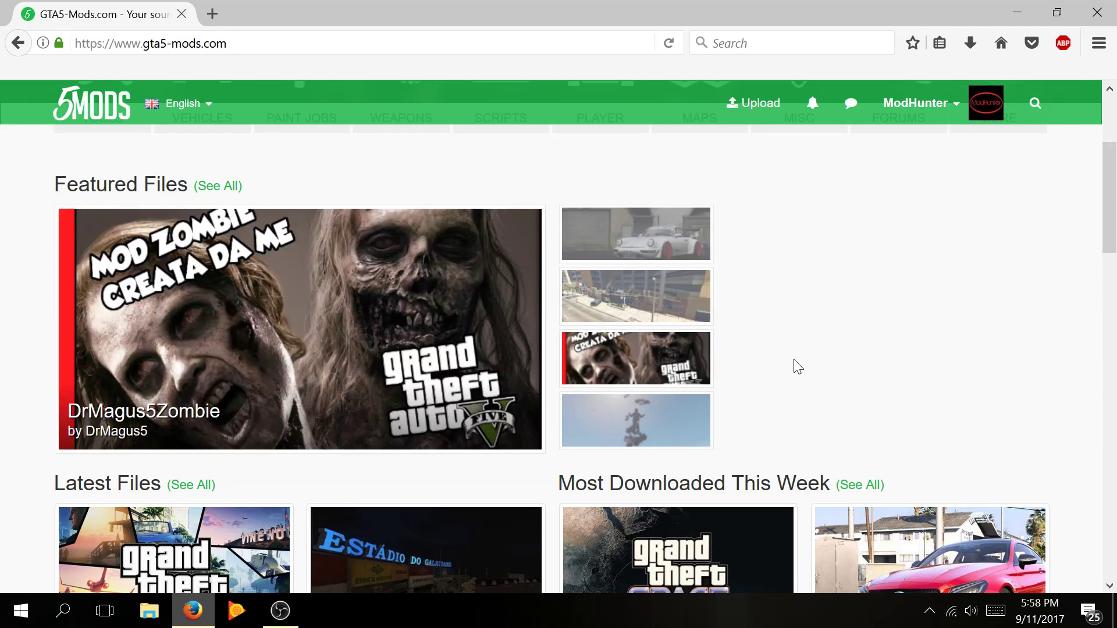
scroll(23, 312, "up", 4)
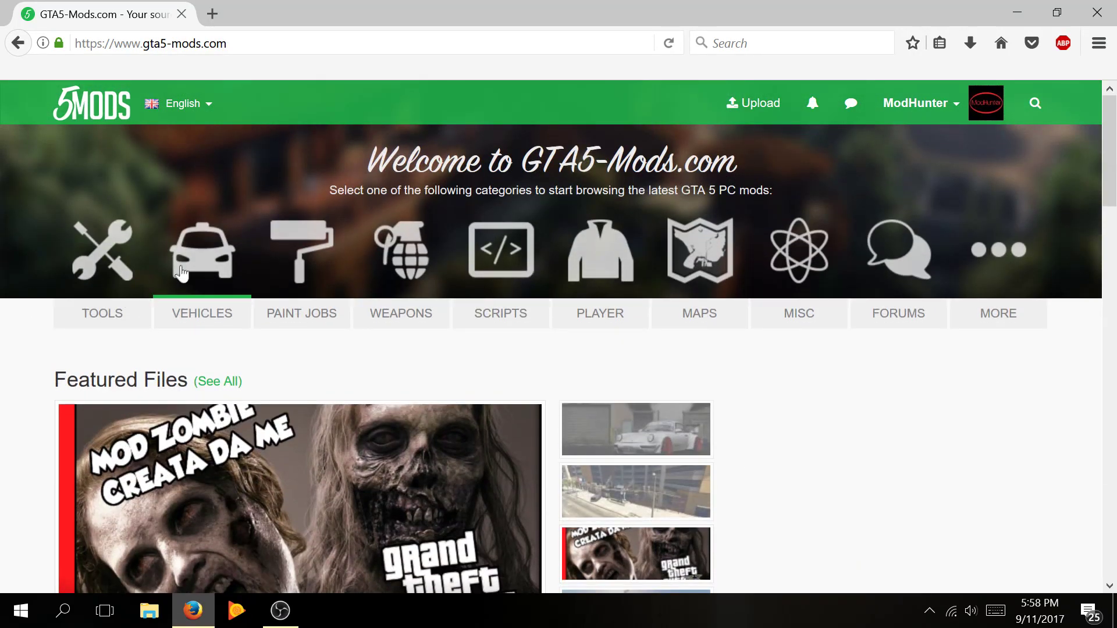
left_click(226, 260)
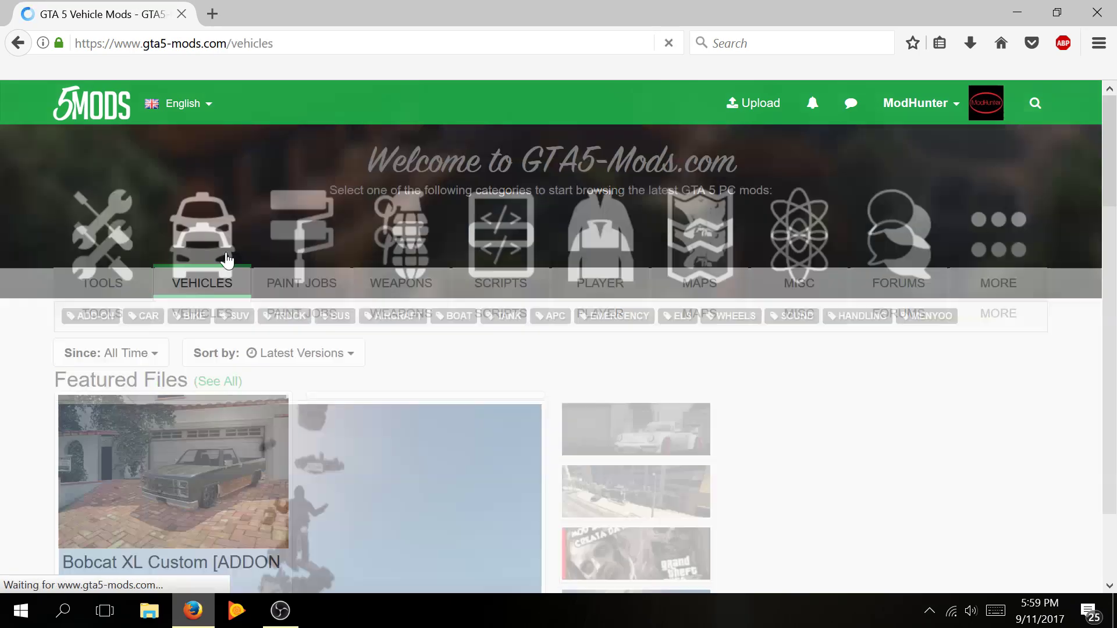
scroll(439, 313, "down", 3)
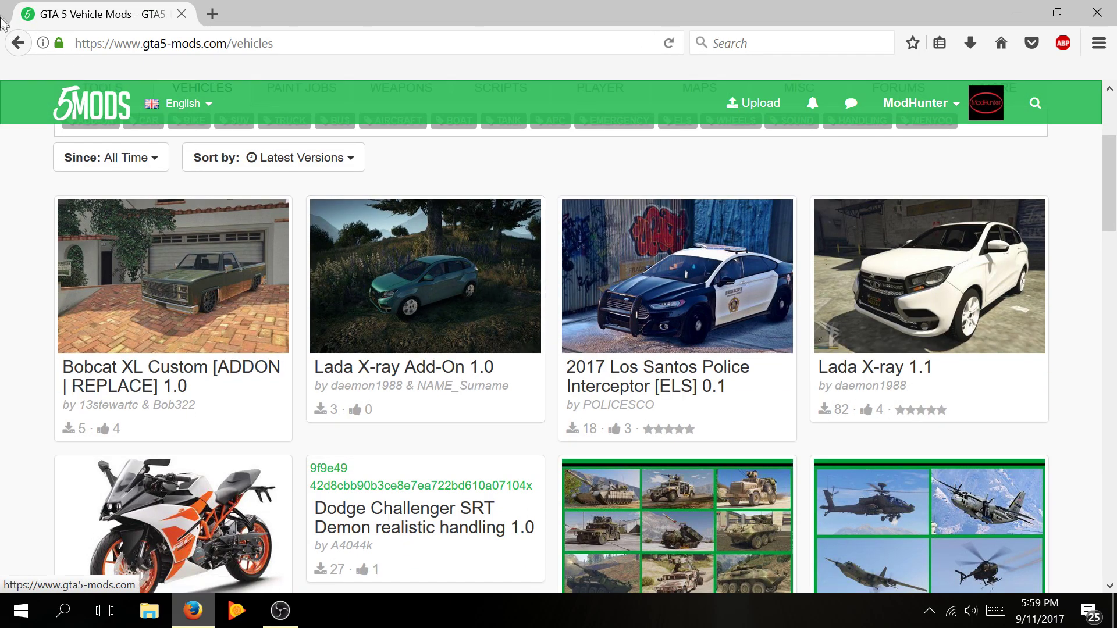
left_click(18, 43)
Step: Open the 2016 Mercedes C63 AMG S Coupe mod page from the Most Downloaded This Week section
scroll(733, 417, "down", 5)
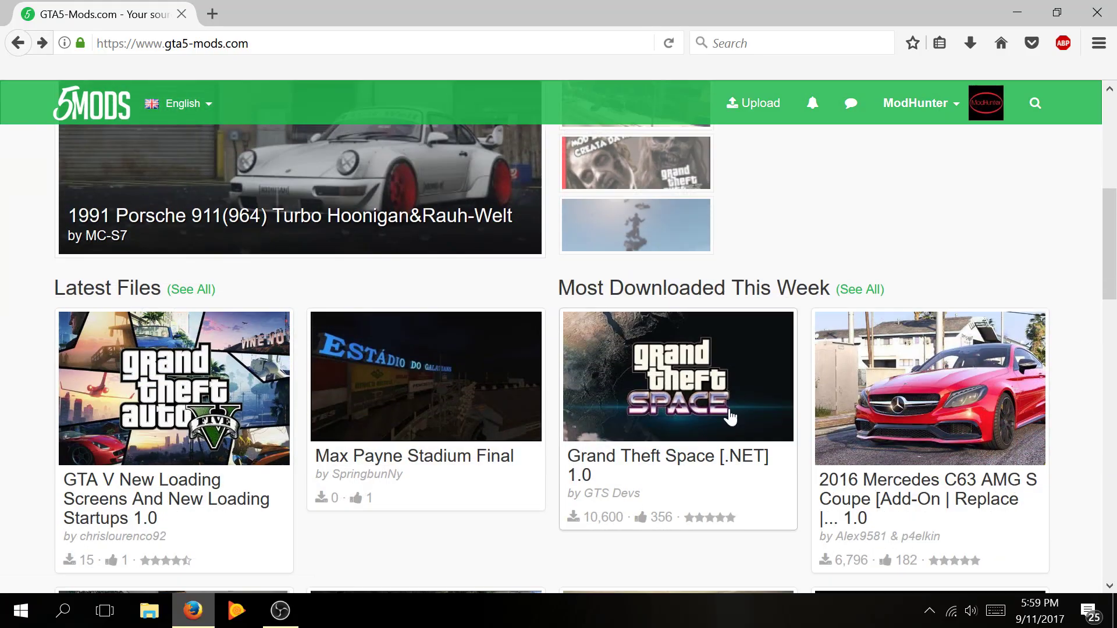
scroll(760, 382, "down", 2)
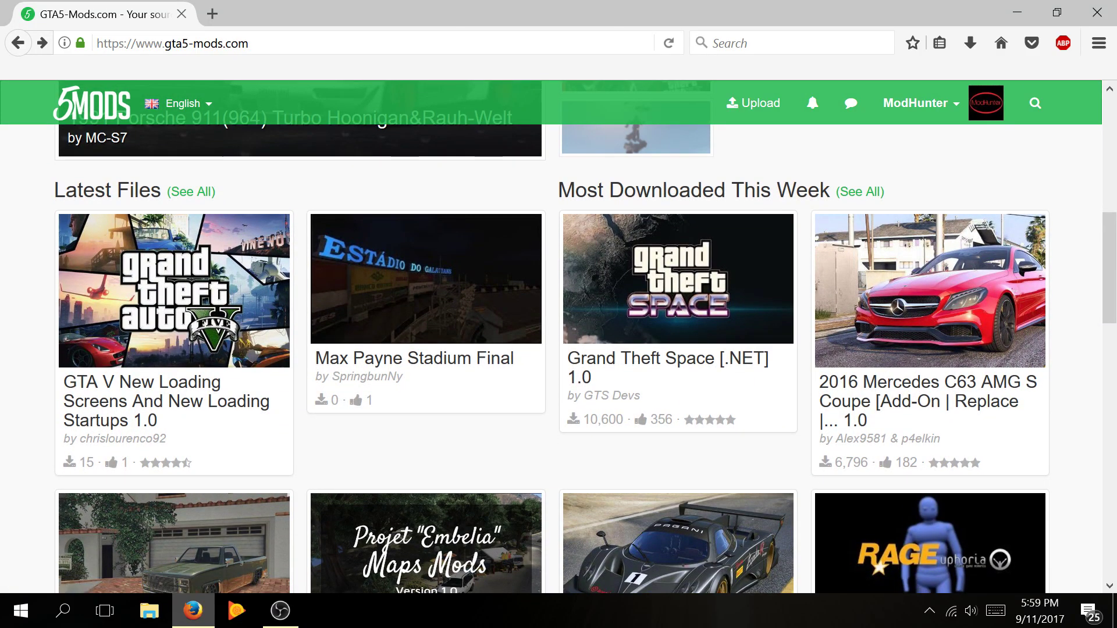
left_click_drag(559, 190, 745, 192)
left_click(747, 192)
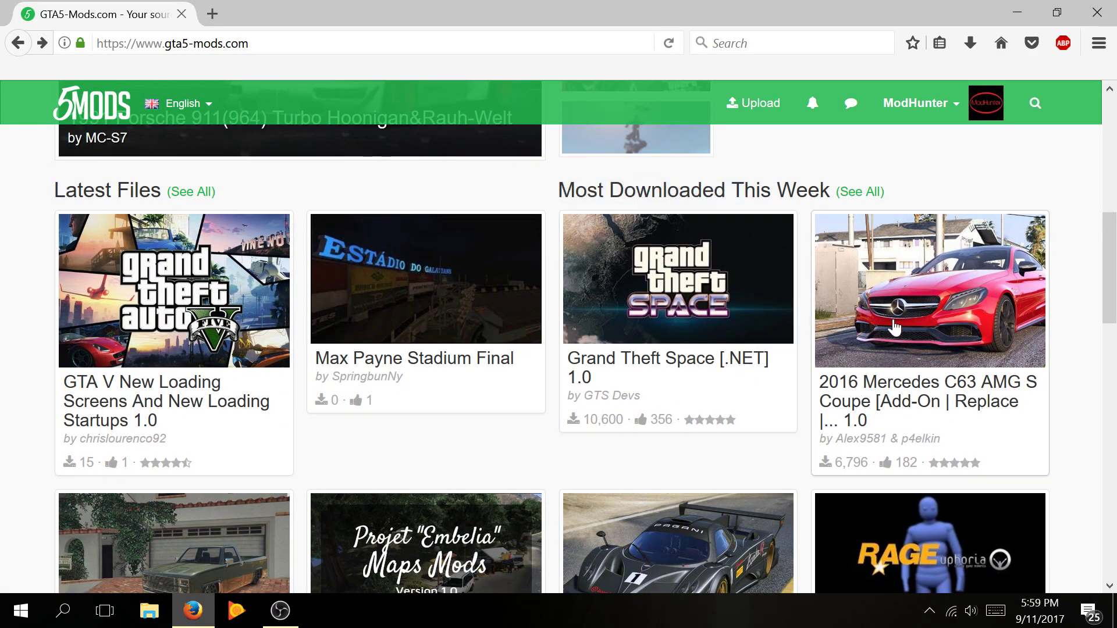
left_click(953, 327)
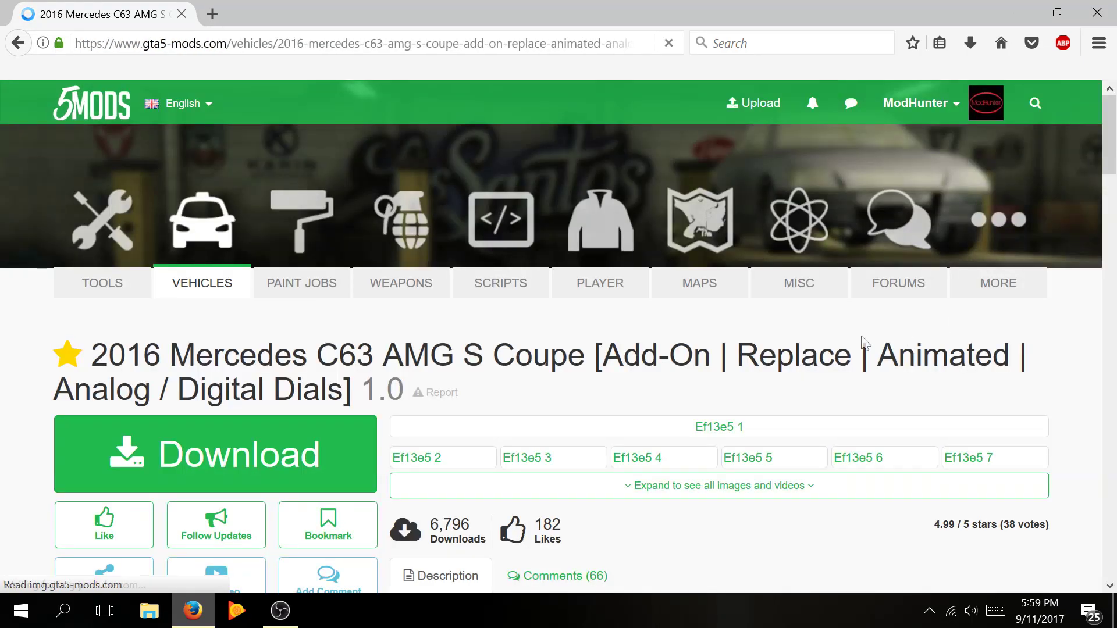
Step: Download the Mercedes C63 AMG S Coupe mod archive to the Desktop and check the download's progress
scroll(952, 326, "down", 2)
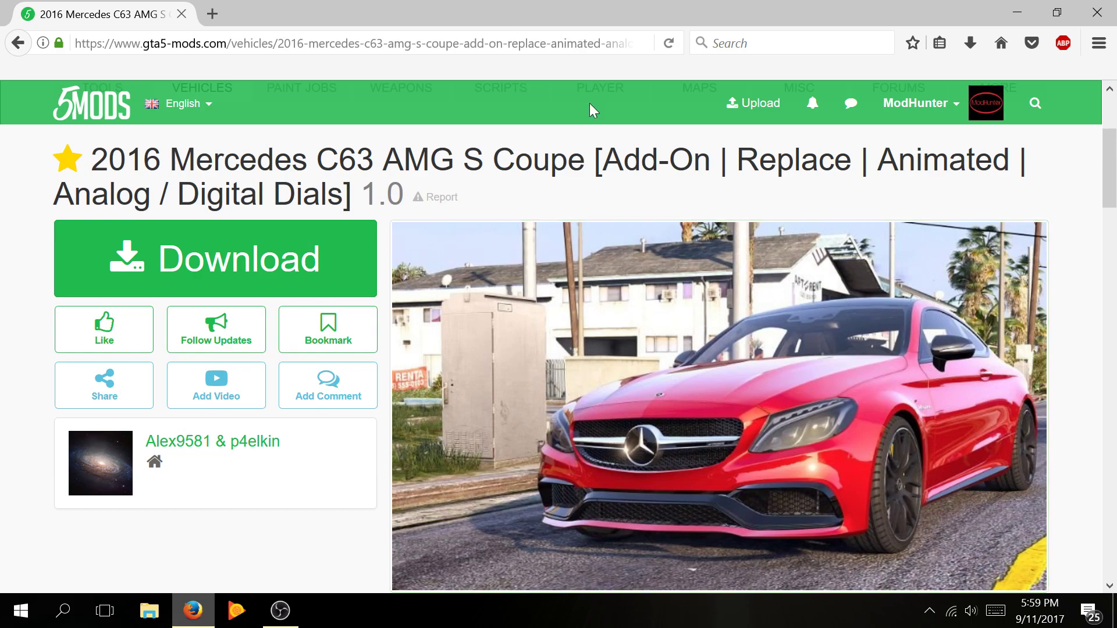
scroll(762, 435, "down", 3)
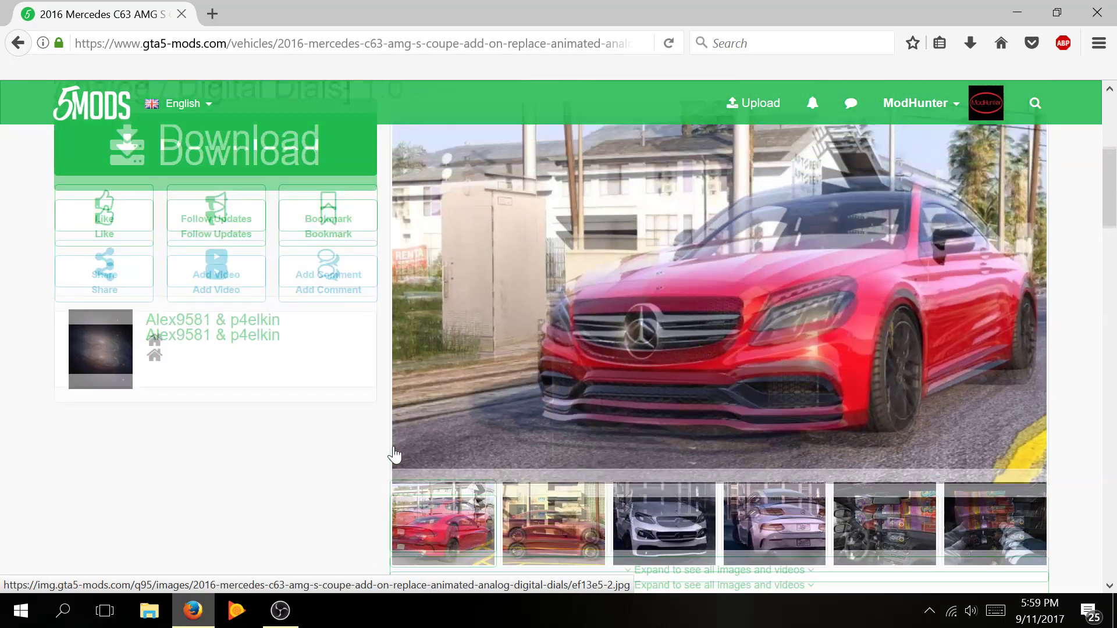
scroll(394, 458, "up", 5)
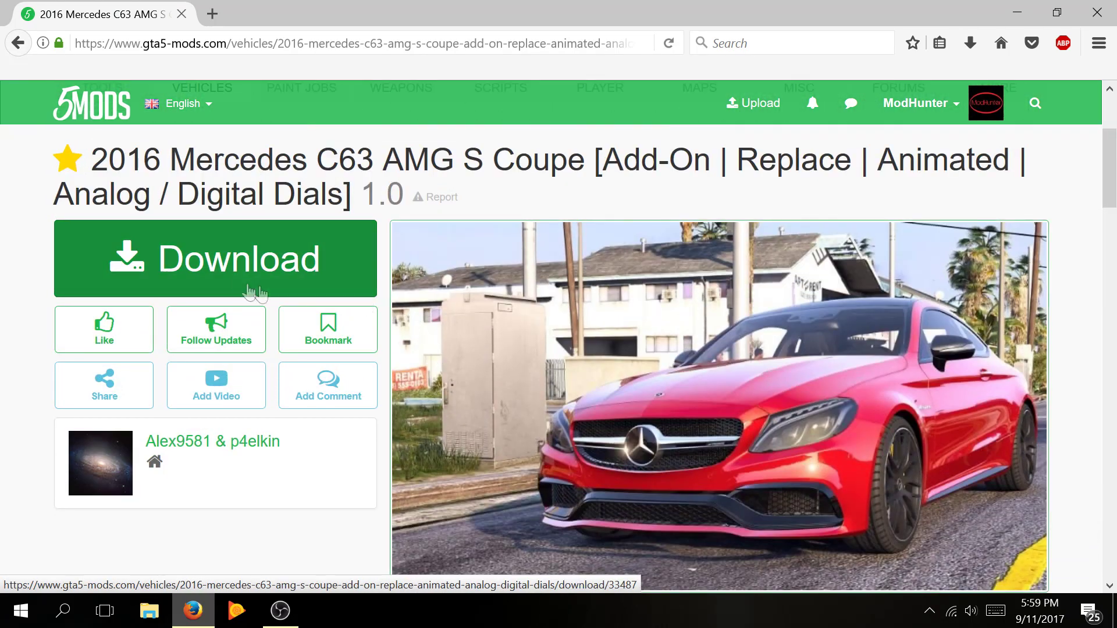
left_click(294, 280)
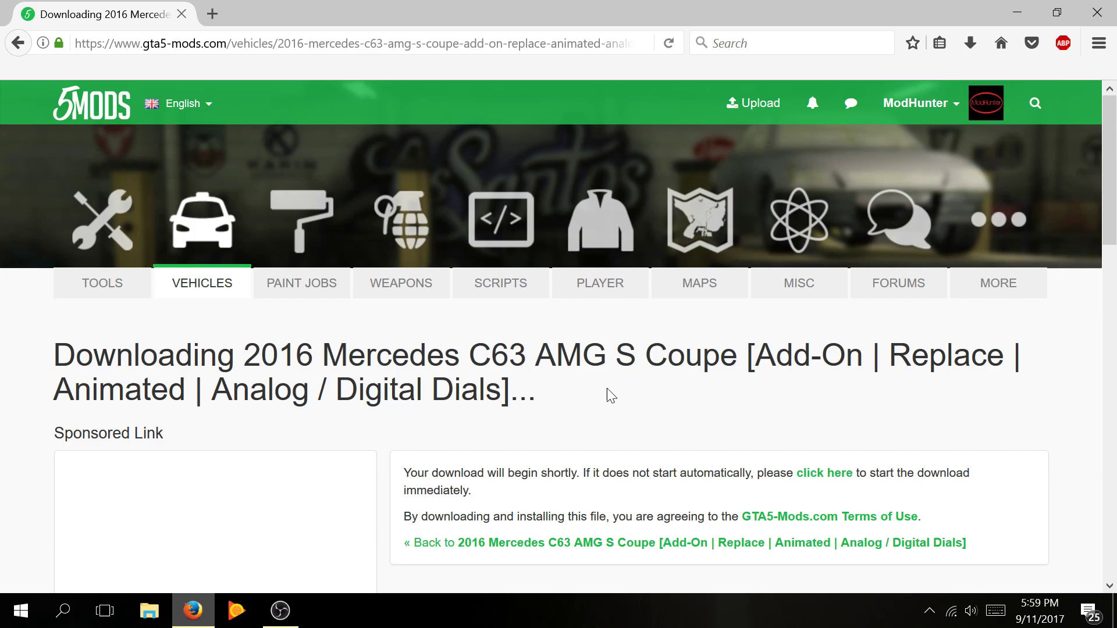
left_click(987, 549)
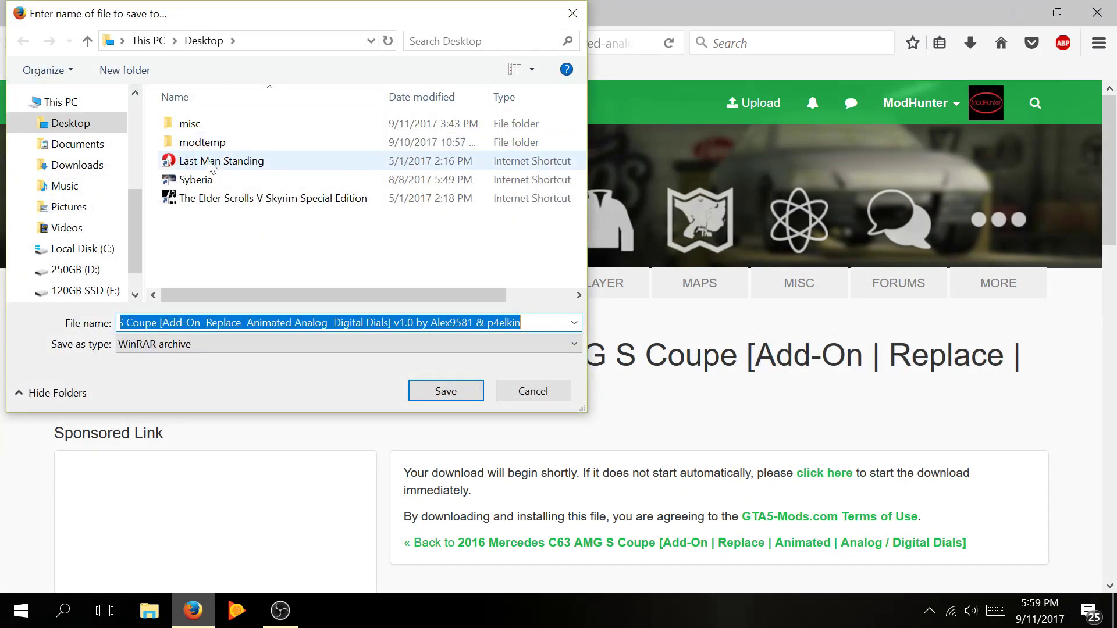
left_click(93, 129)
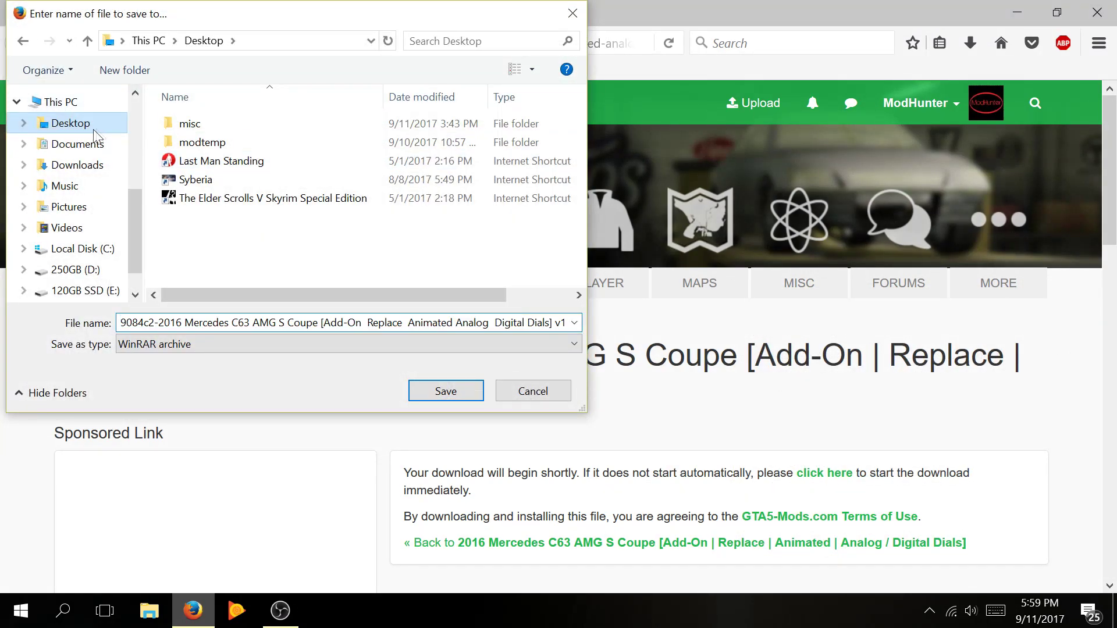
left_click(447, 393)
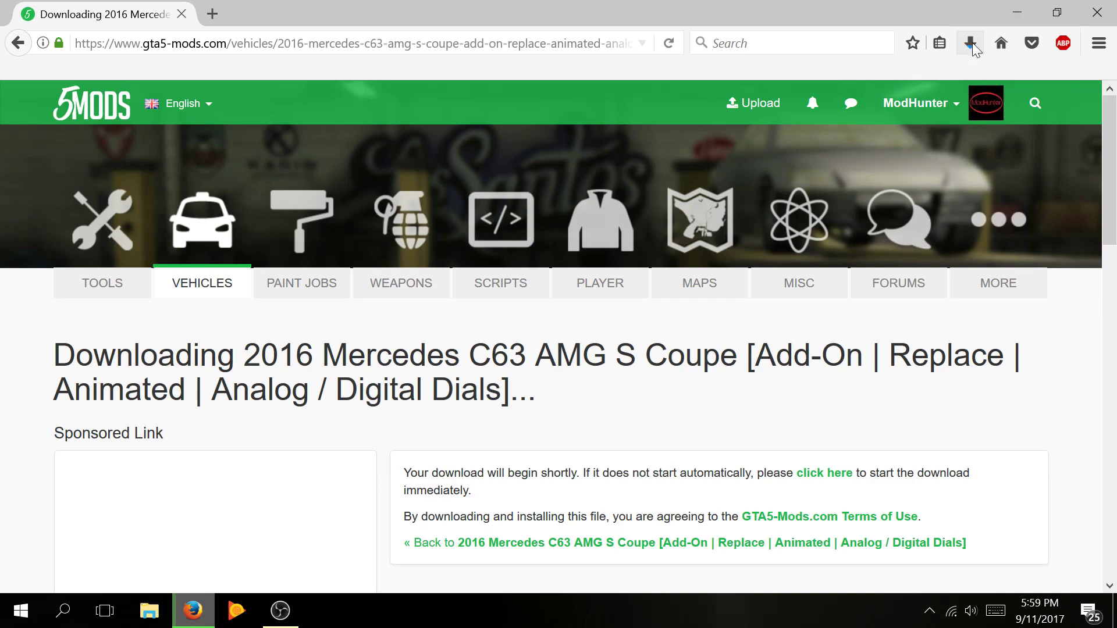
left_click(974, 46)
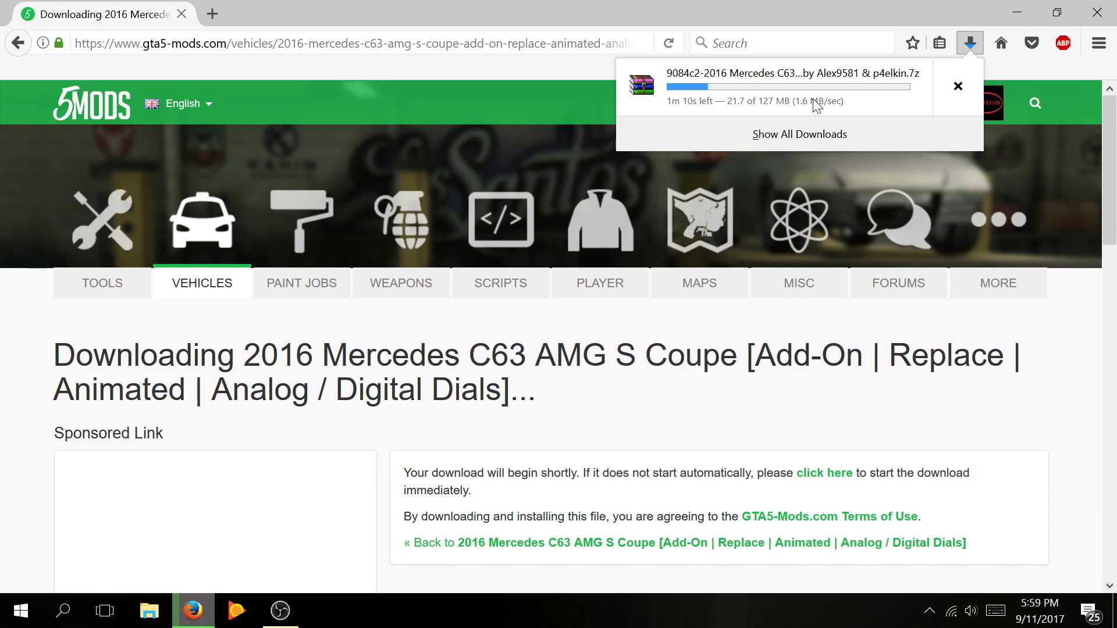
left_click(1069, 349)
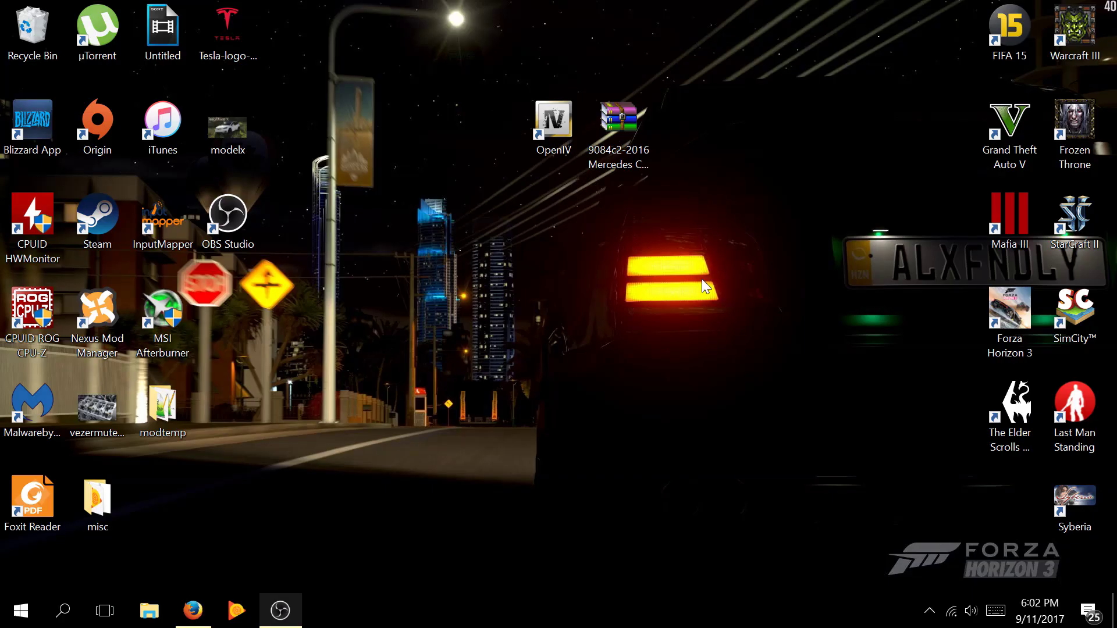
Step: Extract the downloaded Mercedes archive directly onto the desktop and move the extracted folder next to the OpenIV shortcut
left_click(640, 138)
right_click(599, 158)
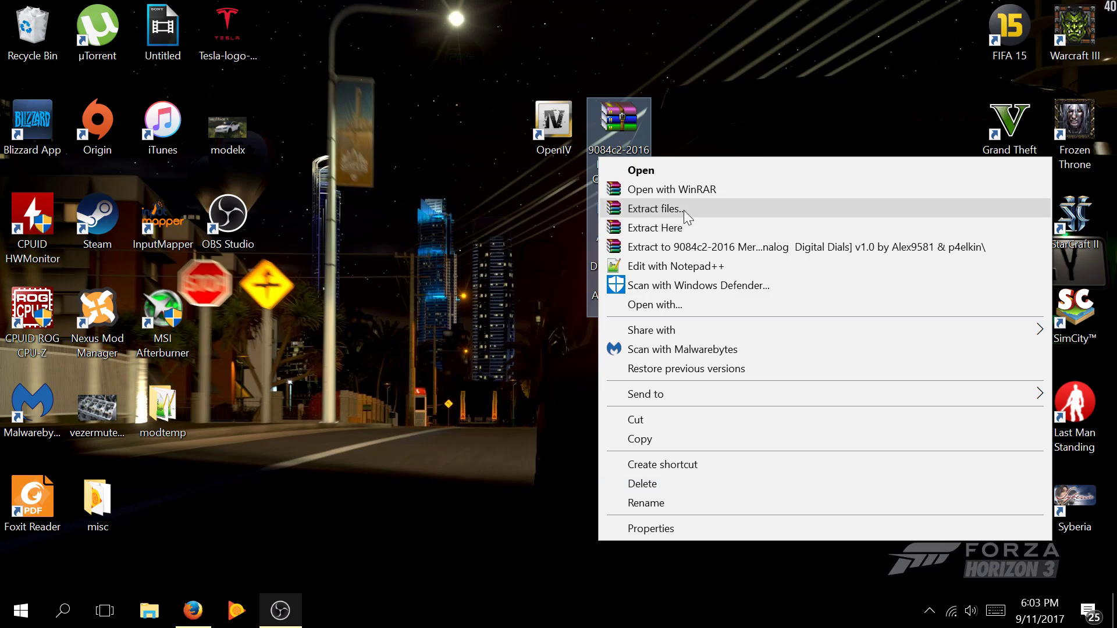
left_click(684, 227)
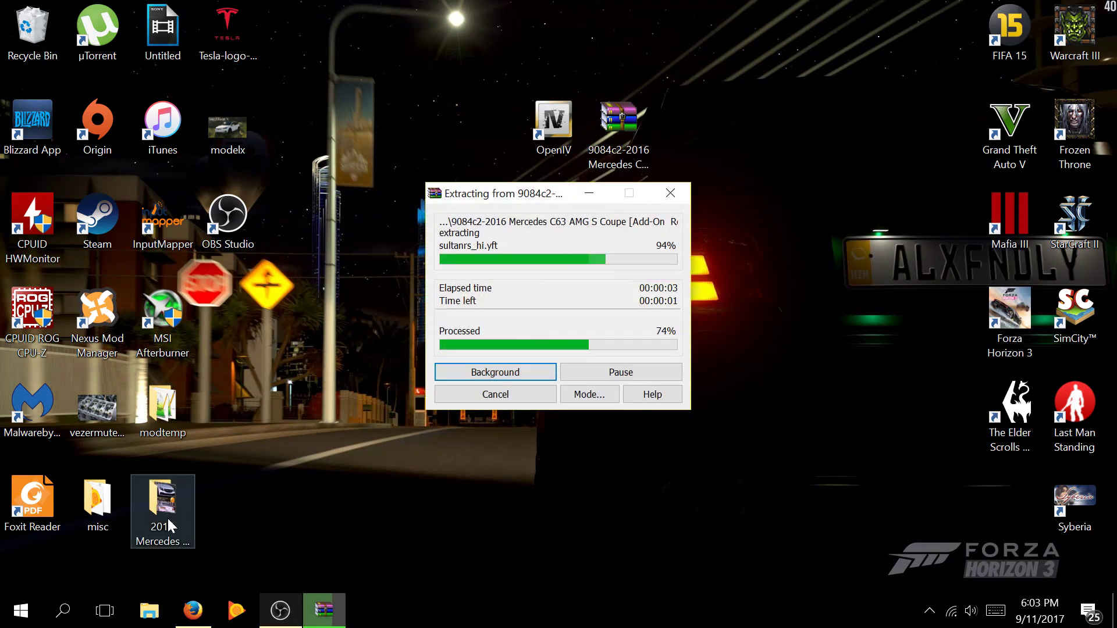
left_click_drag(164, 535, 495, 218)
Step: Read the installation instructions in ReadMe [ENG] inside the extracted mod's Add-On folder, and close the file
double_click(461, 160)
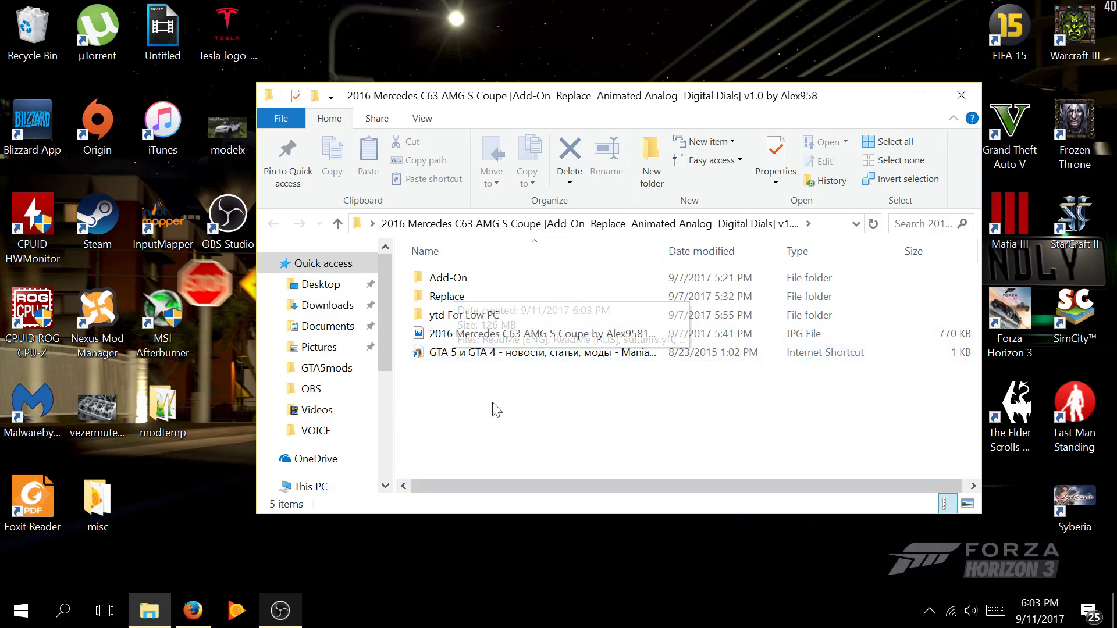
double_click(474, 282)
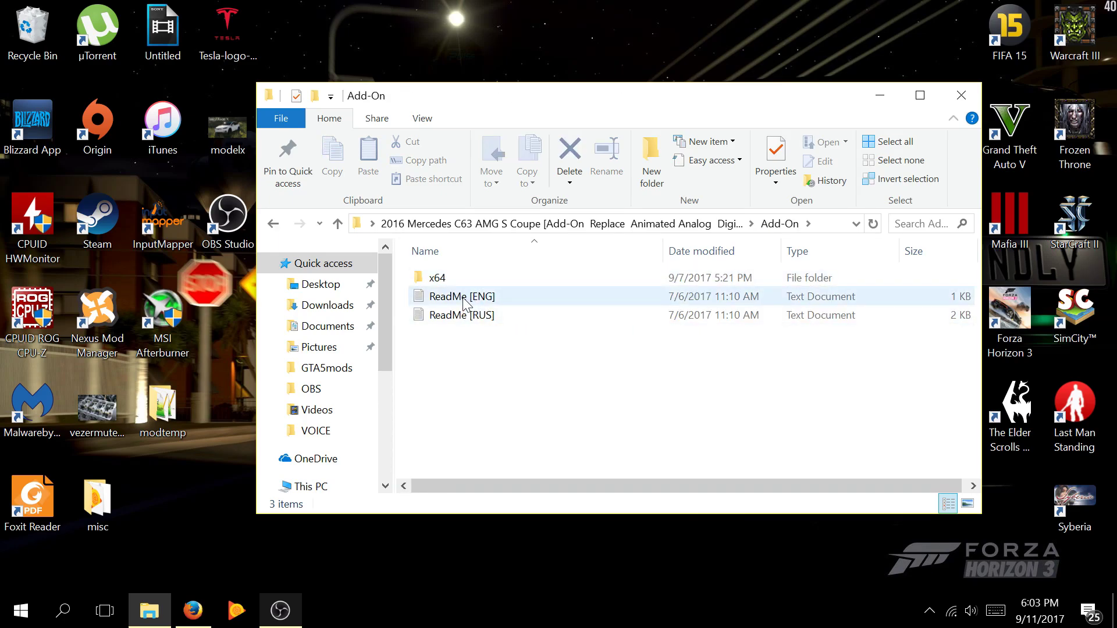
double_click(464, 297)
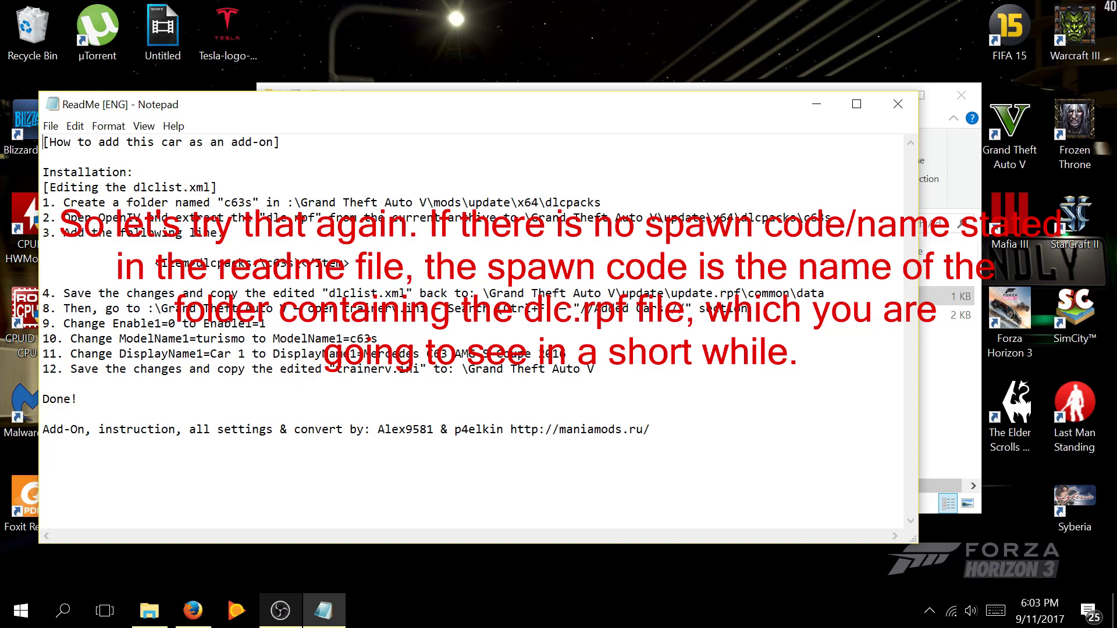
key("shift+Right")
key("shift+Right")
key("shift+Right")
key("shift+Right")
key("Right")
key("shift+Left")
key("shift+Left")
key("Left")
key("Left")
key("Left")
key("shift+Right")
key("shift+Right")
key("shift+Right")
key("shift+Right")
key("Right")
key("shift+Right")
key("shift+Right")
key("shift+Right")
key("shift+Right")
key("Right")
key("shift+Left")
key("shift+Left")
key("shift+Left")
key("shift+Left")
key("Left")
left_click(898, 102)
Step: Move the c63s folder from the Add-On folder's x64\dlcpacks onto the desktop and close the folder window
double_click(503, 284)
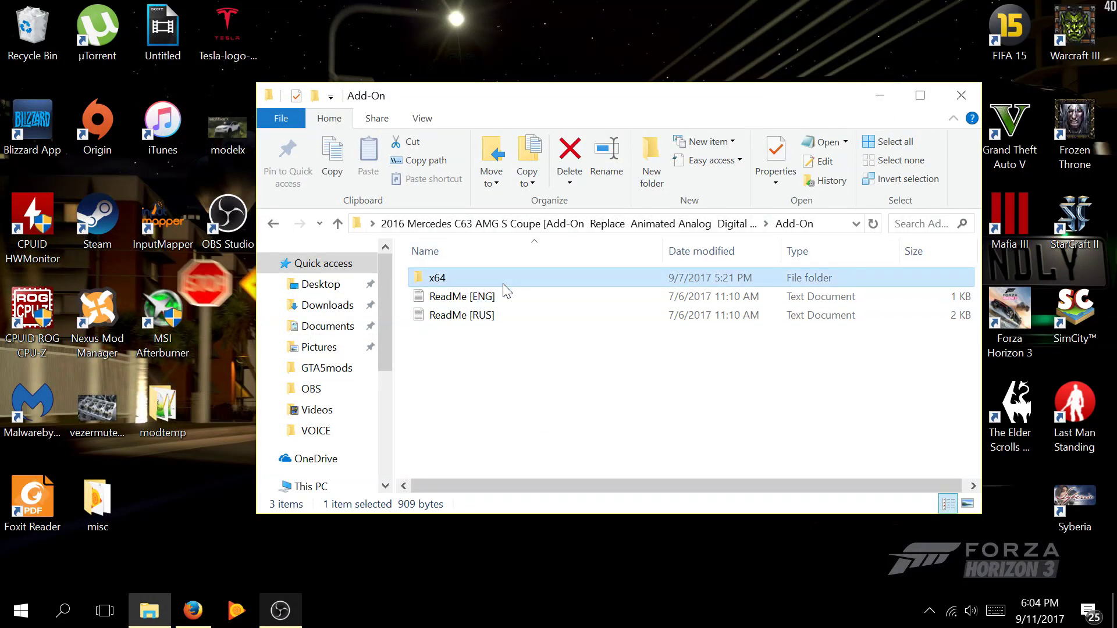
key("alt+Left")
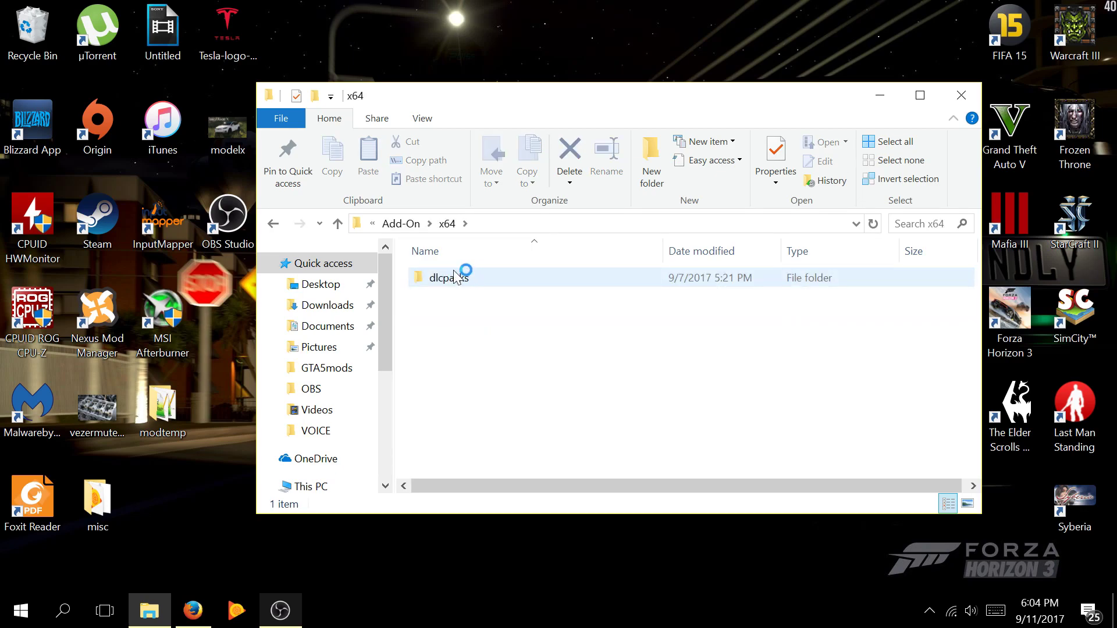
double_click(465, 281)
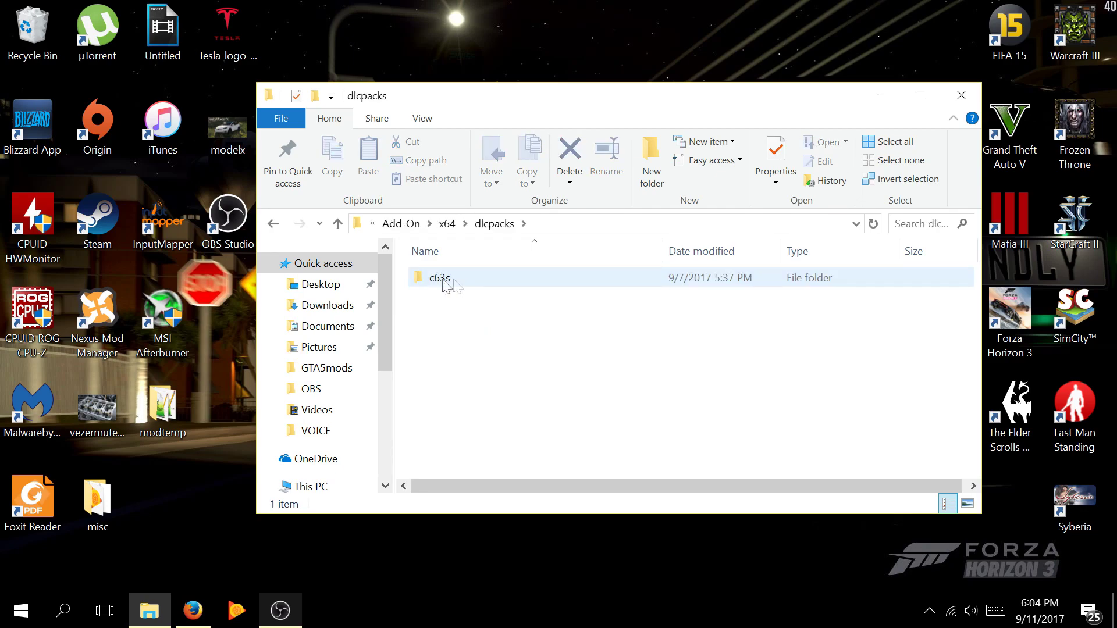
double_click(464, 289)
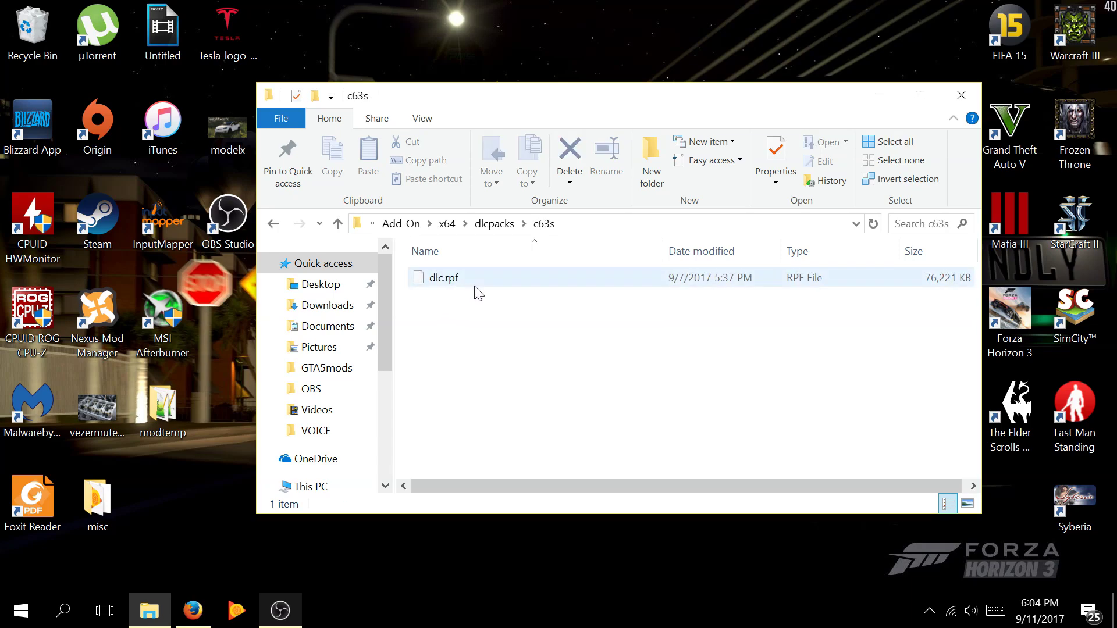
left_click(275, 224)
left_click_drag(455, 266, 698, 73)
left_click(961, 95)
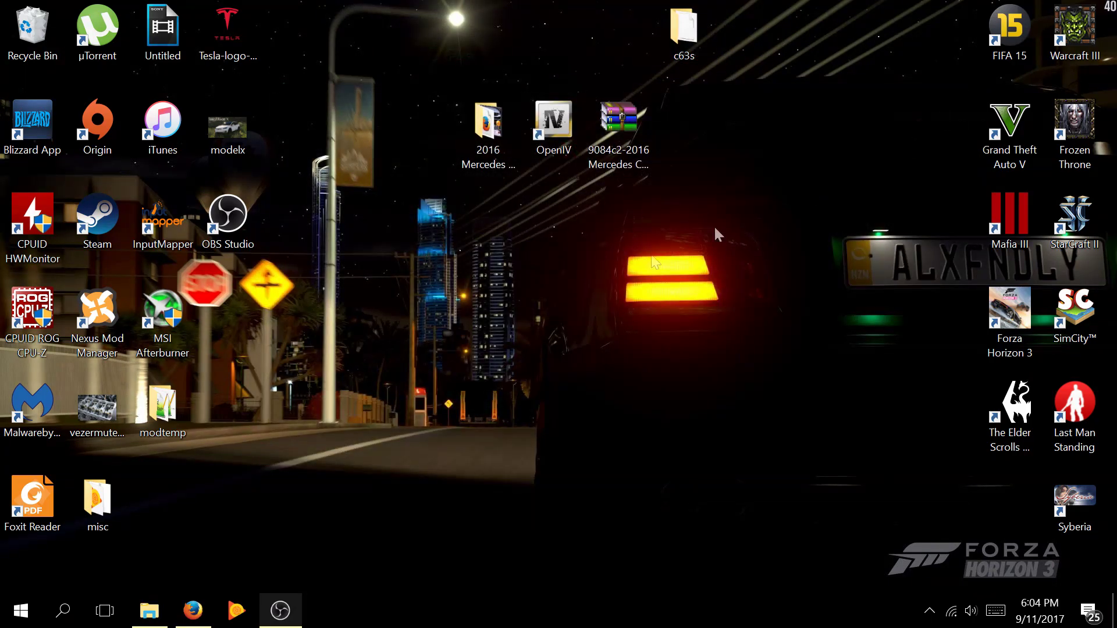
Step: Launch OpenIV for the Windows version of Grand Theft Auto V and enable edit mode, accepting the editing warning
left_click(568, 152)
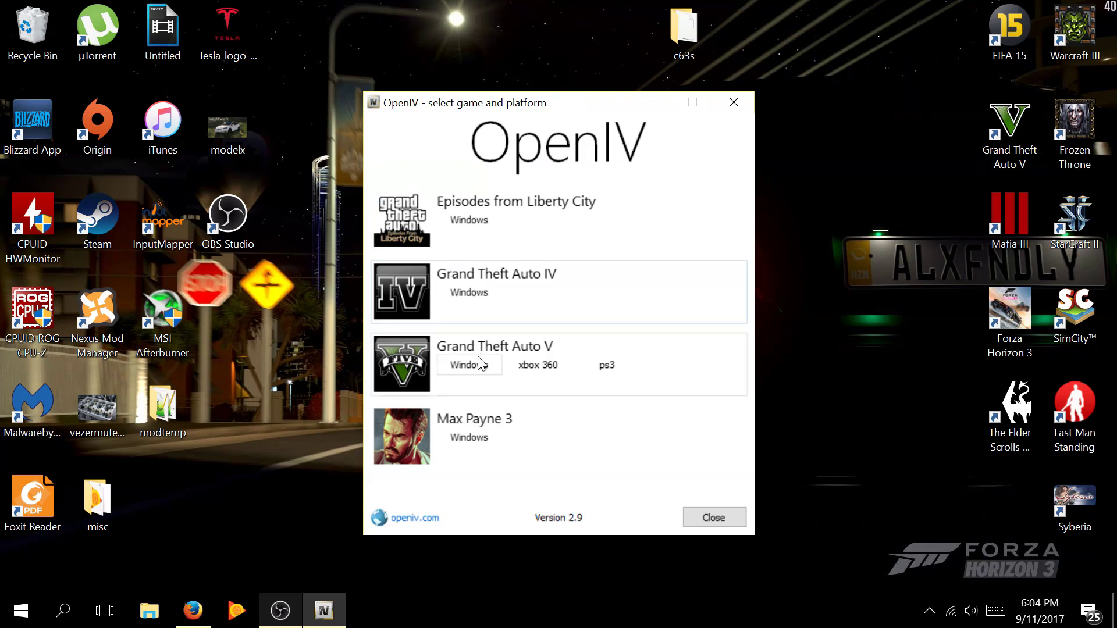
left_click(480, 364)
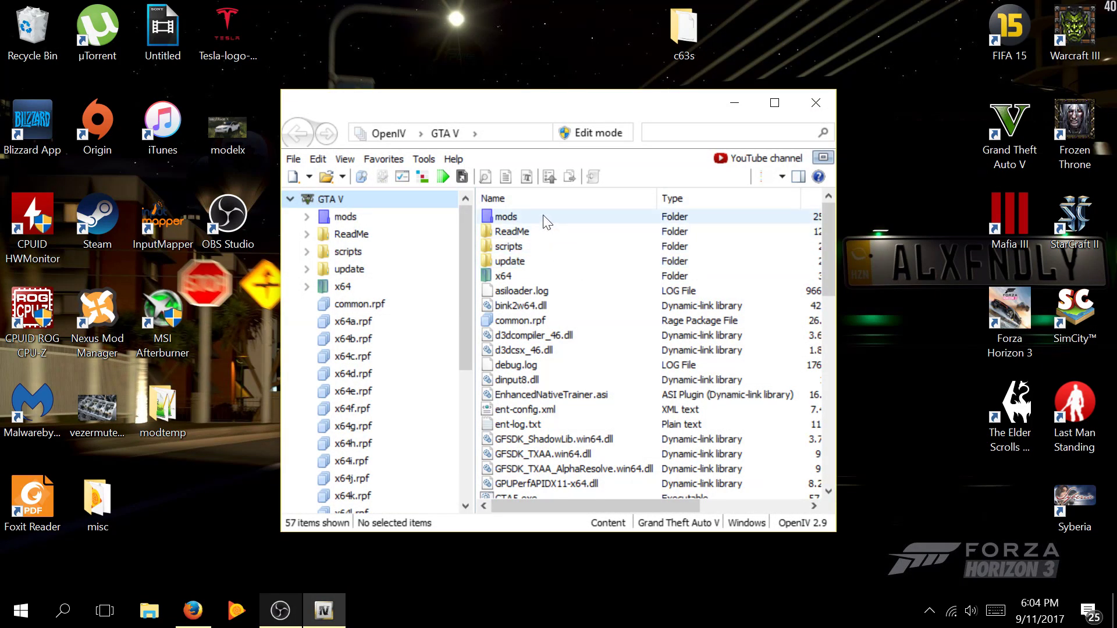
left_click(599, 132)
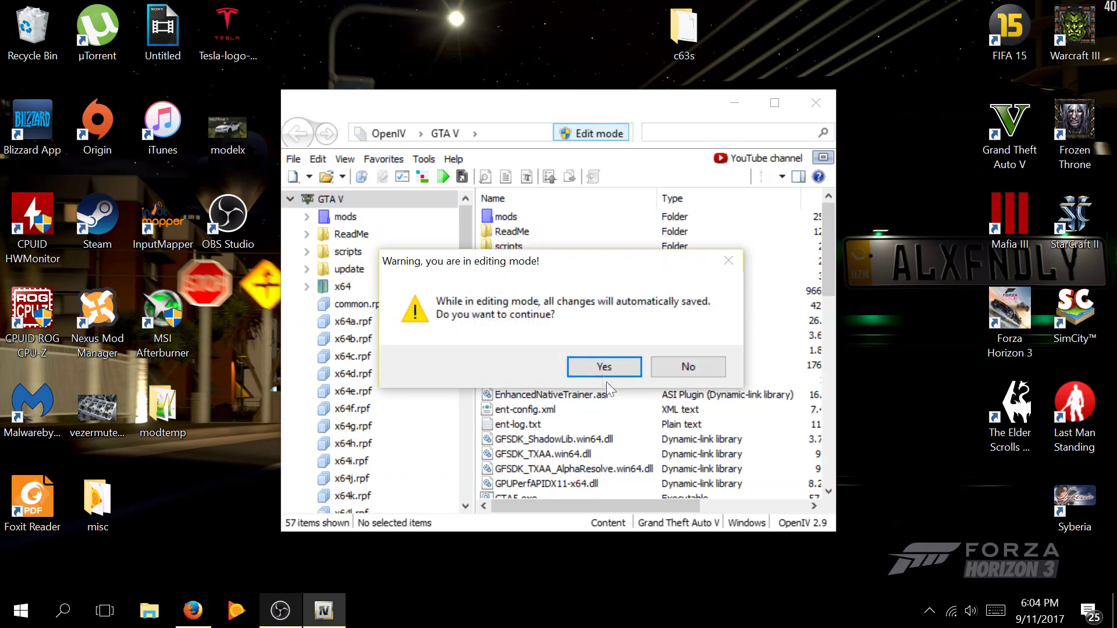
left_click(603, 365)
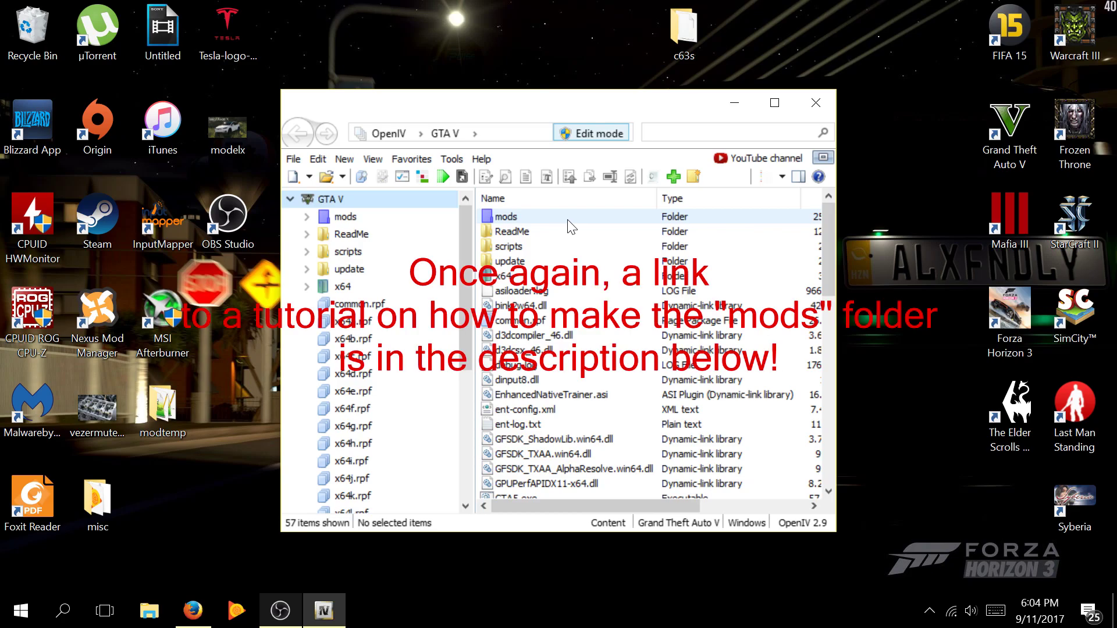
Step: Open the dlcpacks folder inside mods\update\x64
left_click(521, 217)
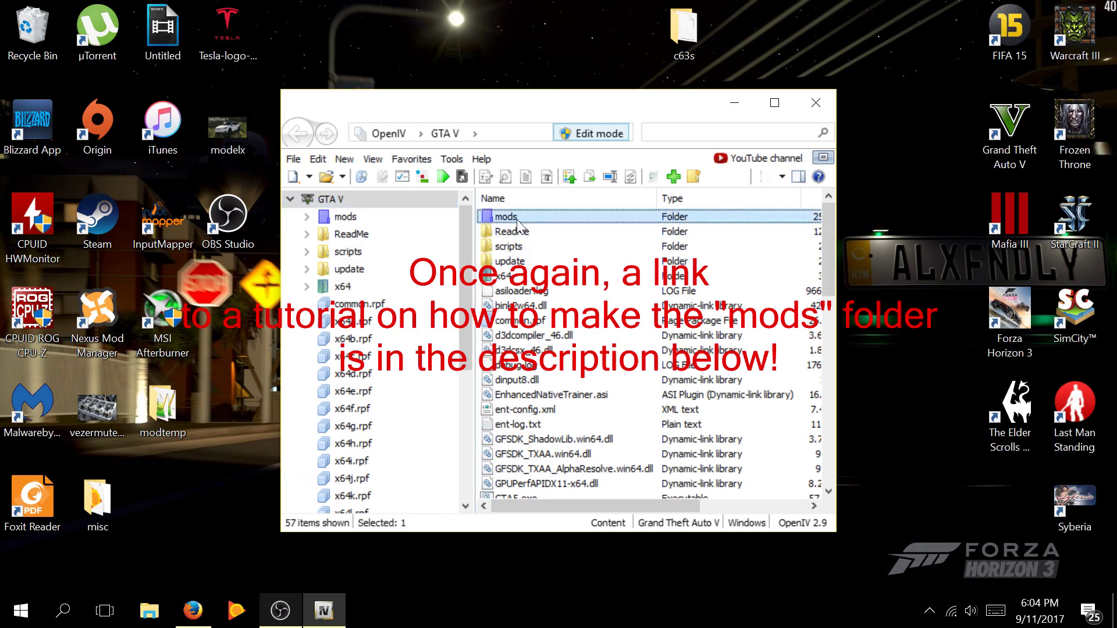
double_click(547, 218)
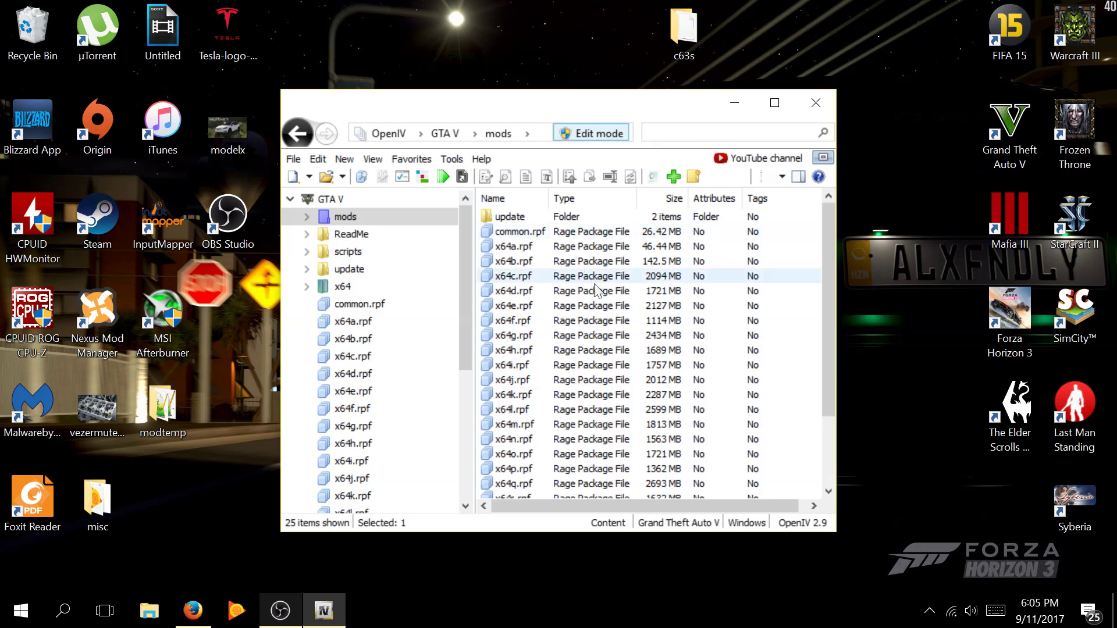
scroll(570, 353, "down", 2)
scroll(576, 352, "up", 2)
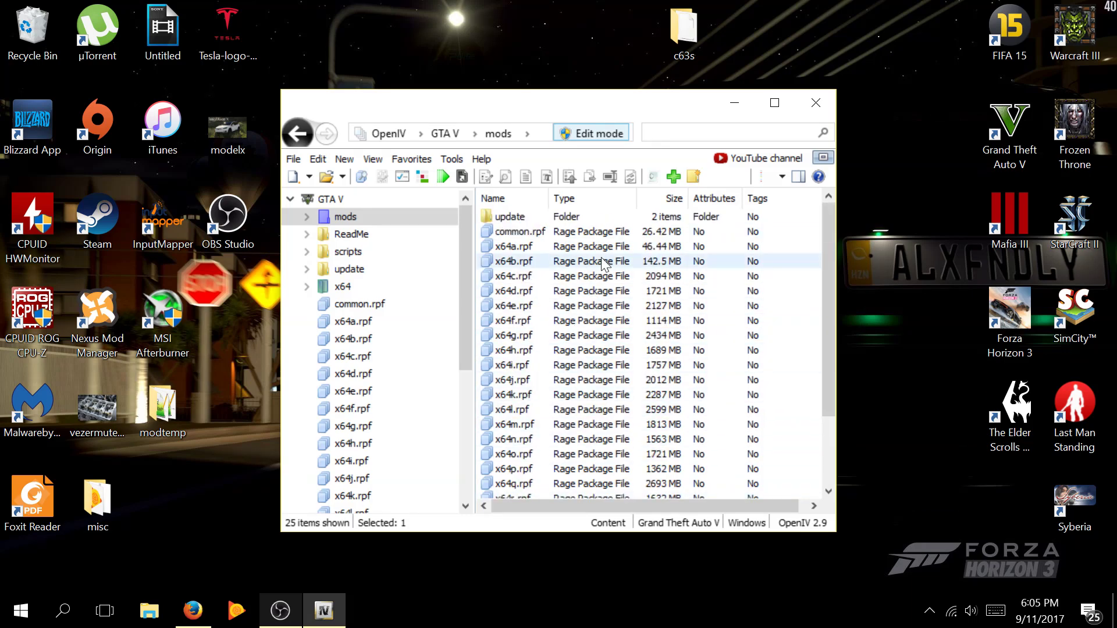
scroll(591, 352, "down", 2)
scroll(593, 395, "up", 2)
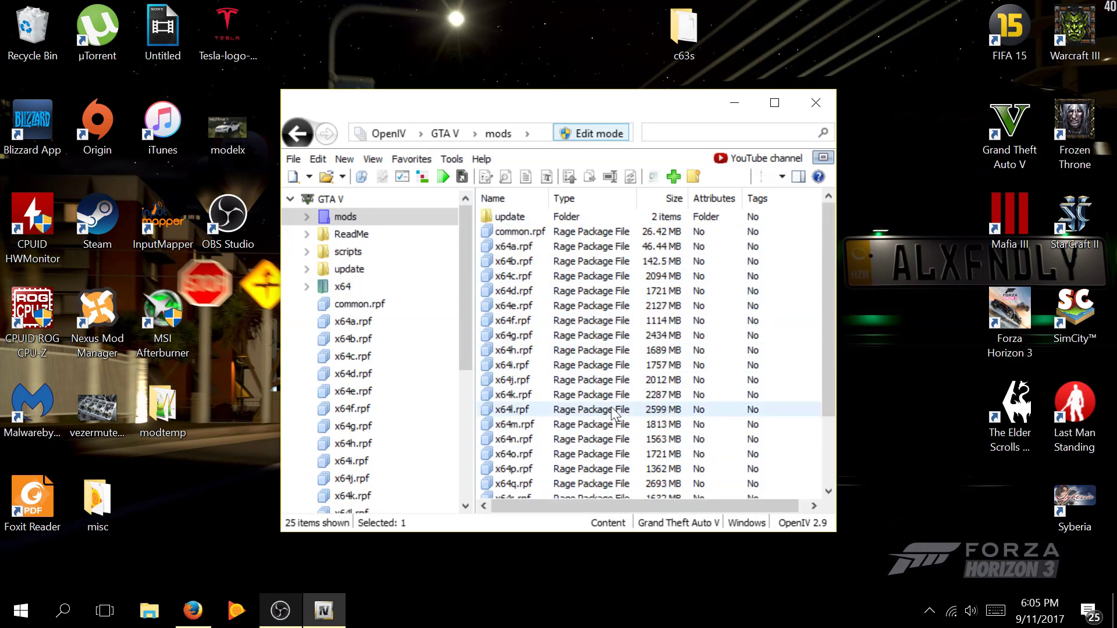
scroll(599, 454, "down", 2)
scroll(582, 425, "up", 2)
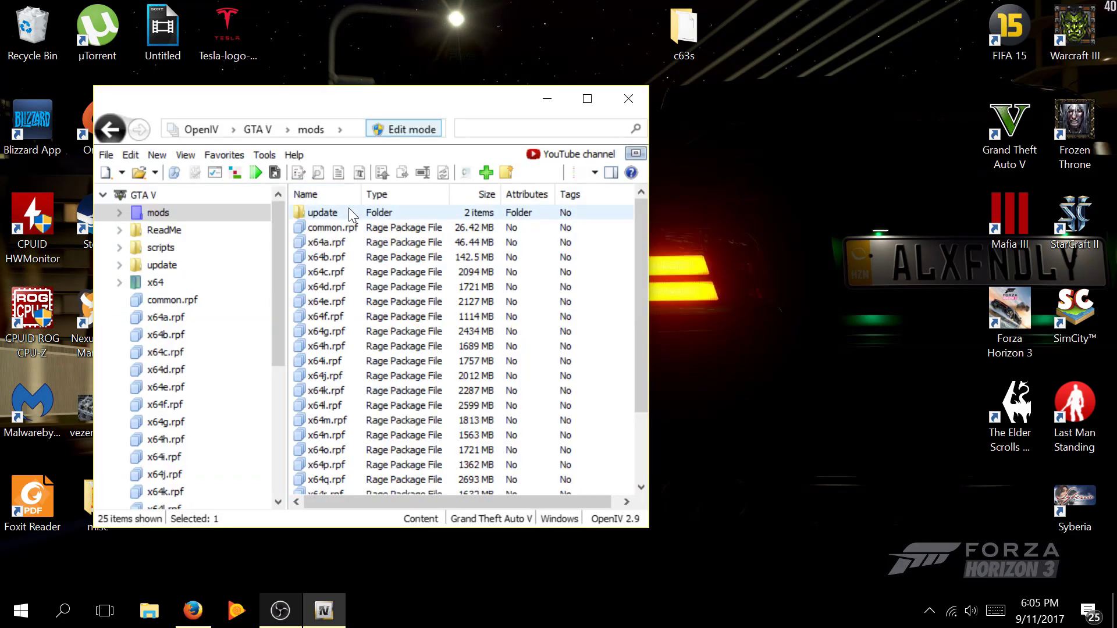
double_click(348, 213)
double_click(345, 211)
left_click(348, 233)
double_click(349, 233)
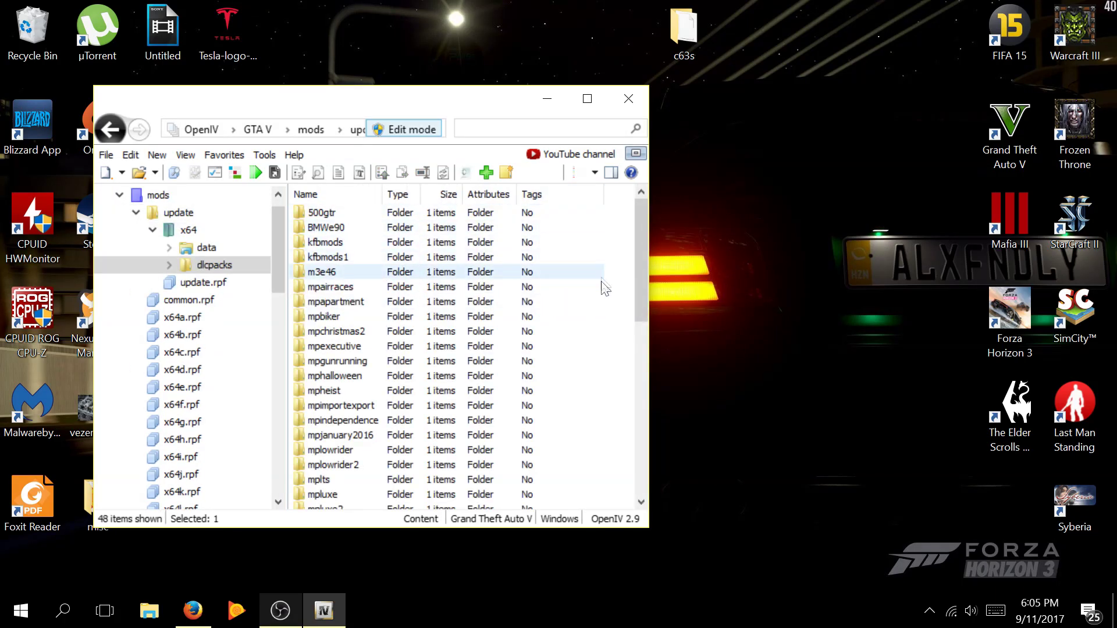
Step: Look through the existing pack folders in dlcpacks, from the add-on cars to the mp and patchday folders
left_click_drag(620, 281, 520, 251)
left_click(620, 207)
left_click_drag(620, 207, 576, 276)
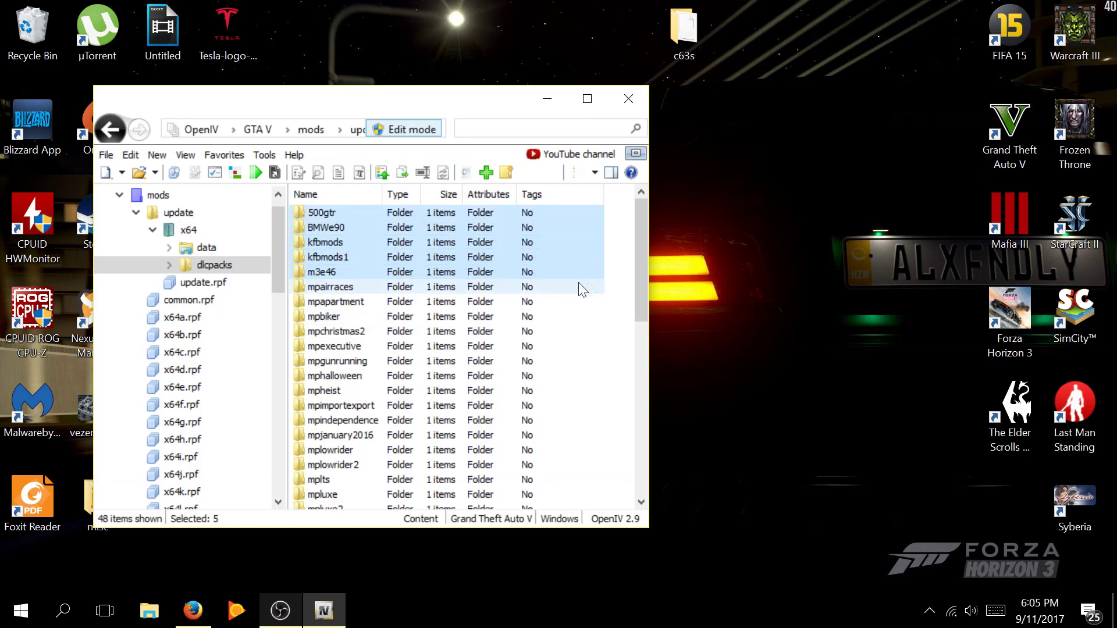
left_click(620, 288)
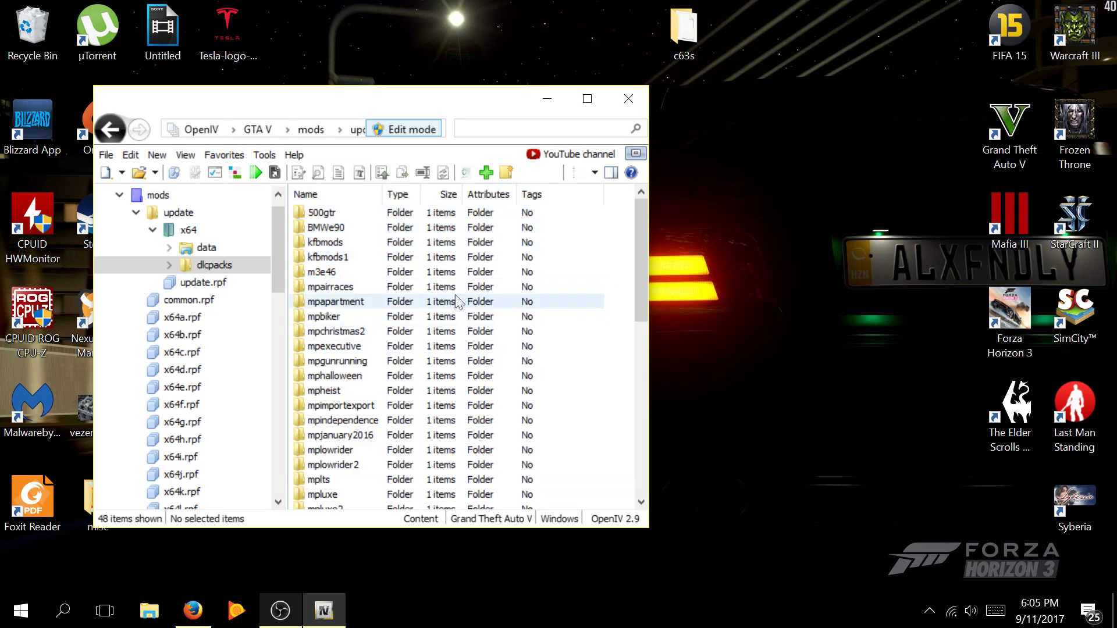
scroll(457, 302, "down", 9)
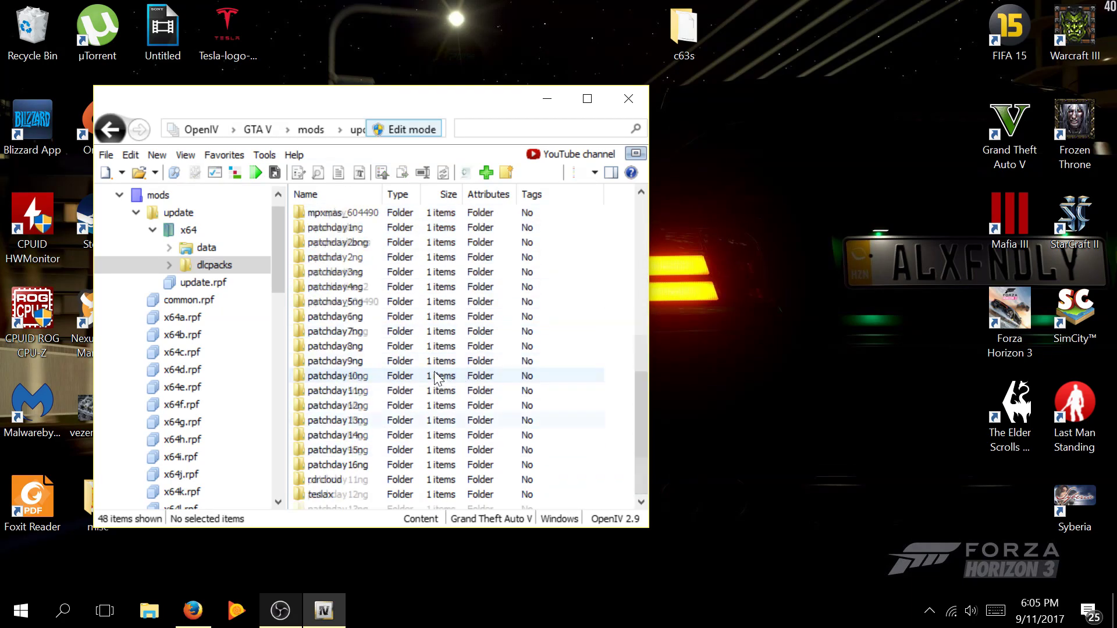
scroll(434, 372, "up", 9)
scroll(454, 369, "down", 4)
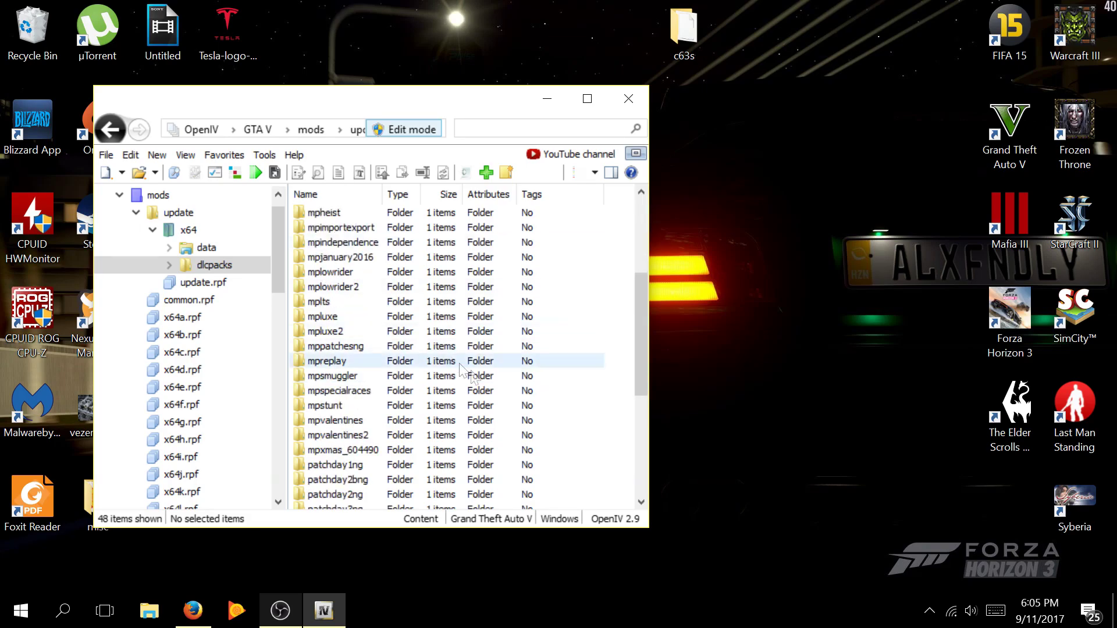
left_click_drag(613, 316, 613, 407)
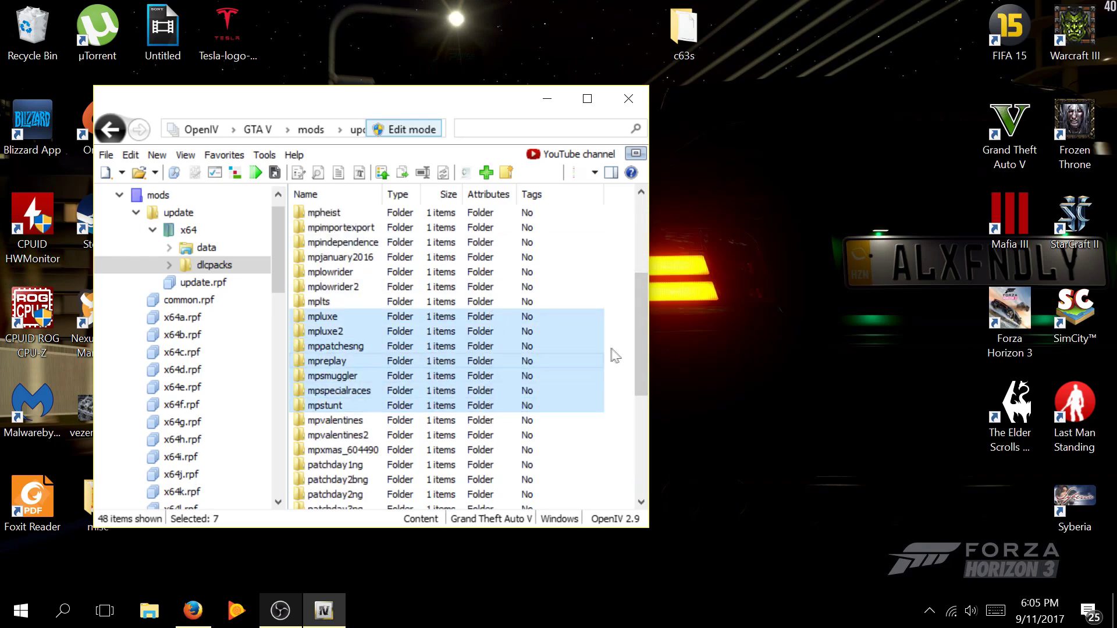
left_click(595, 361)
scroll(596, 363, "up", 4)
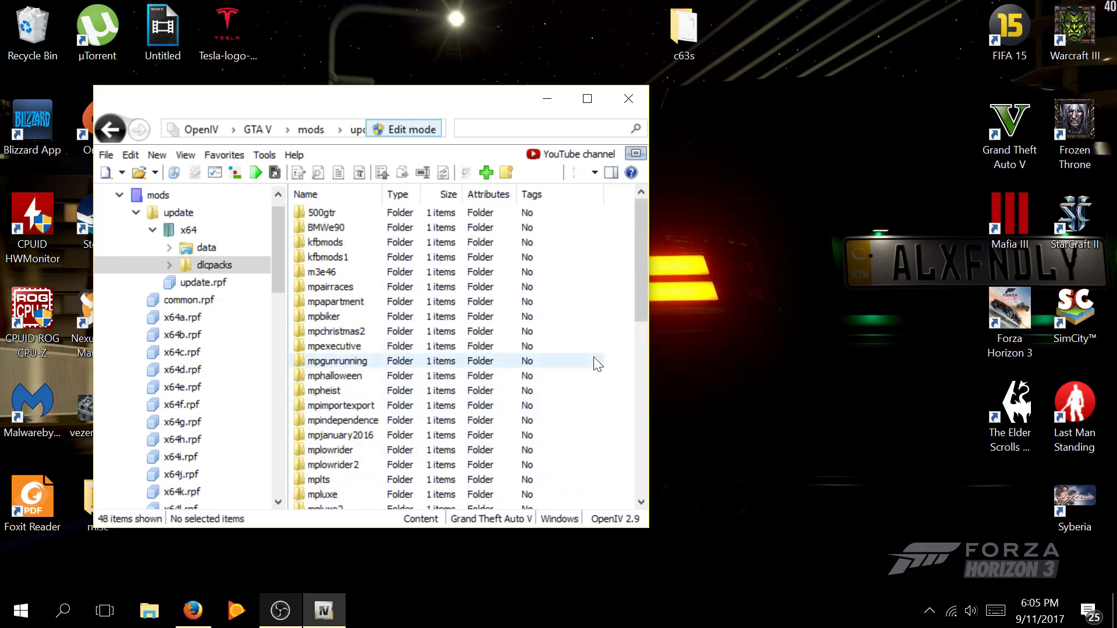
Step: Create a new folder named c63s in dlcpacks and open it
left_click(509, 172)
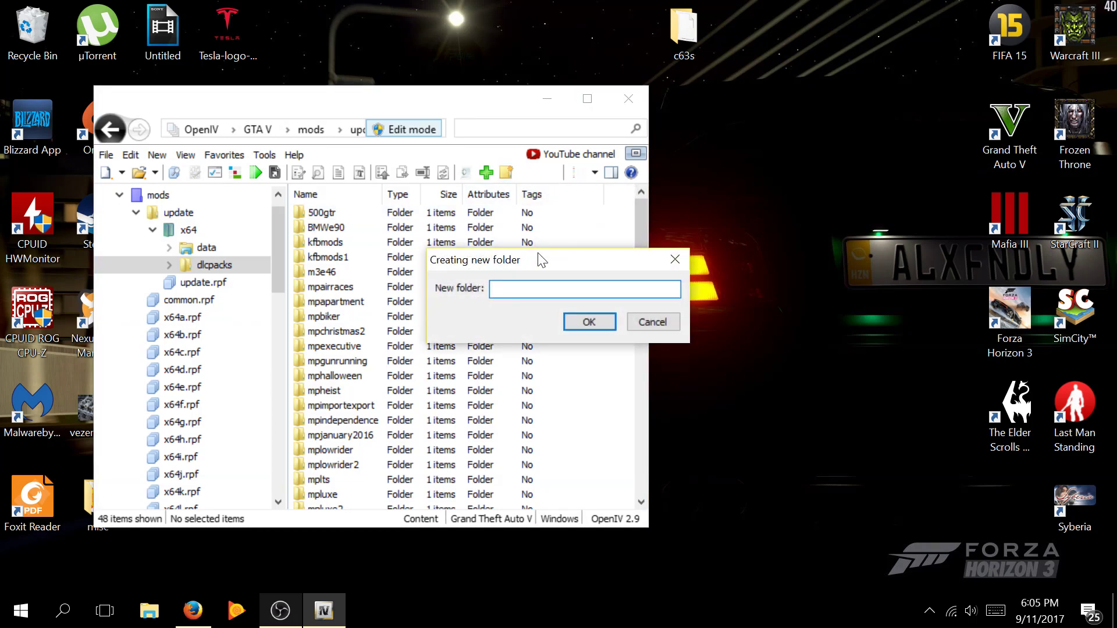
left_click_drag(540, 261, 377, 260)
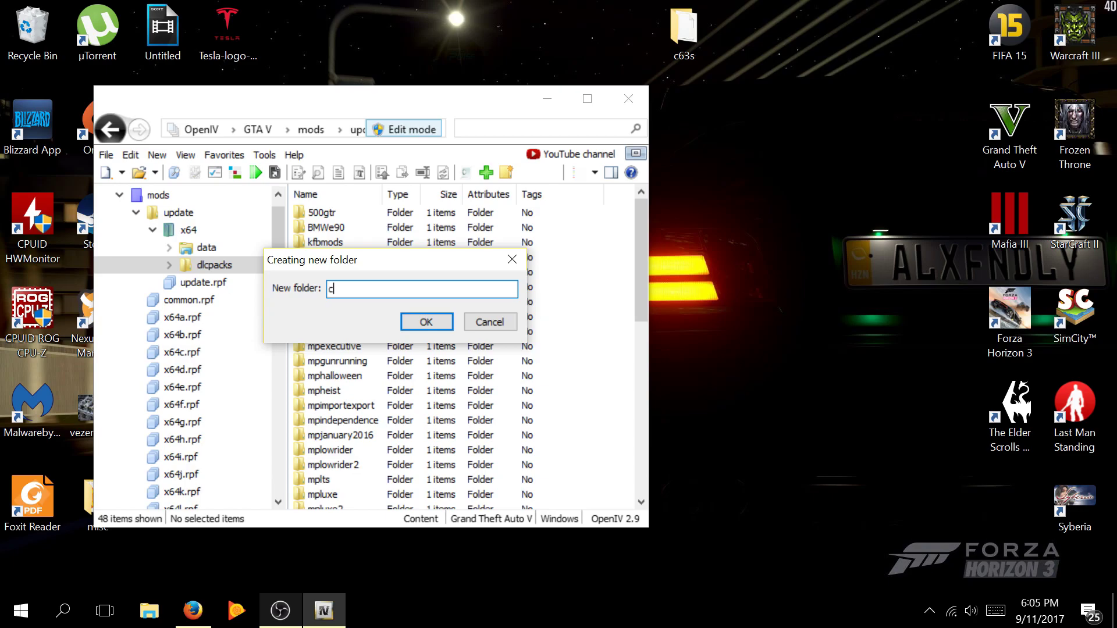
left_click(428, 323)
scroll(638, 244, "down", 10)
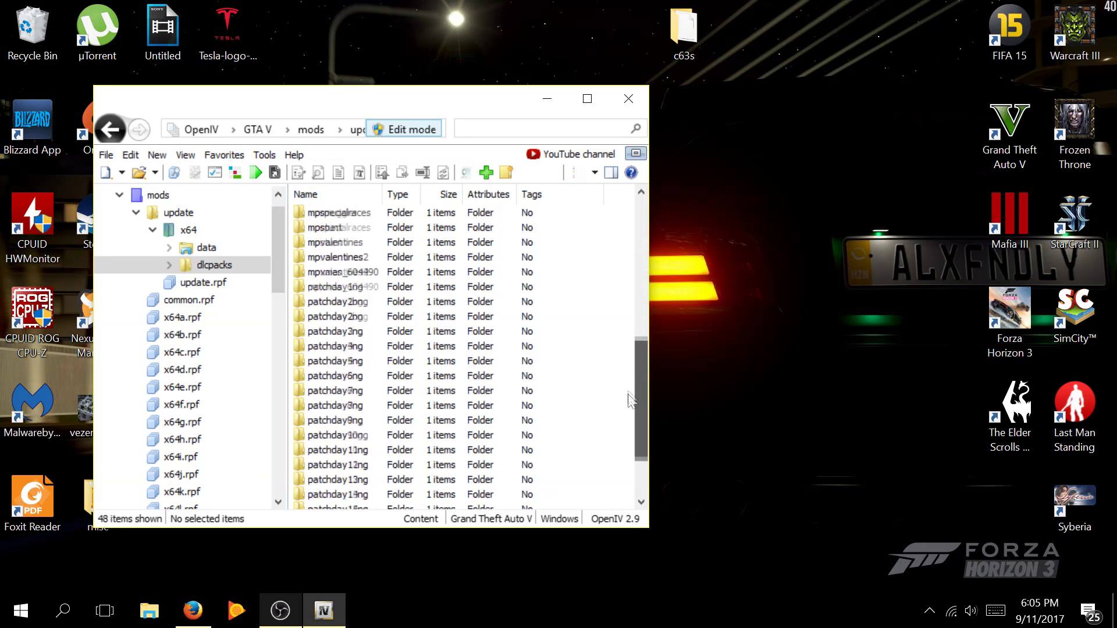
double_click(427, 494)
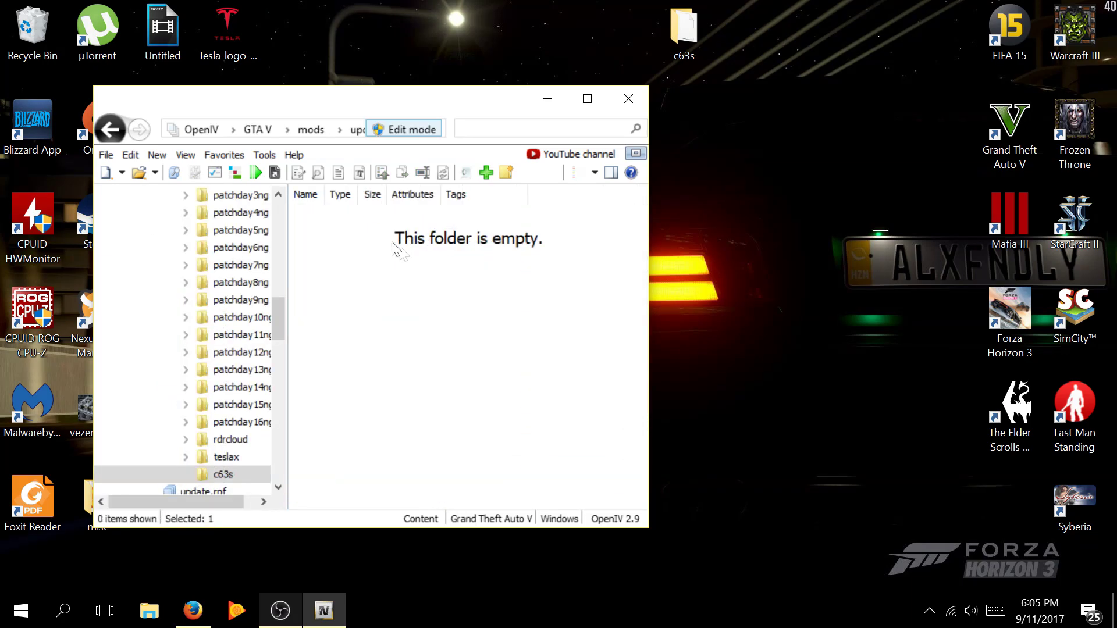
Step: Add the dlc.rpf file from the desktop's c63s folder to the new c63s folder in dlcpacks
left_click(484, 176)
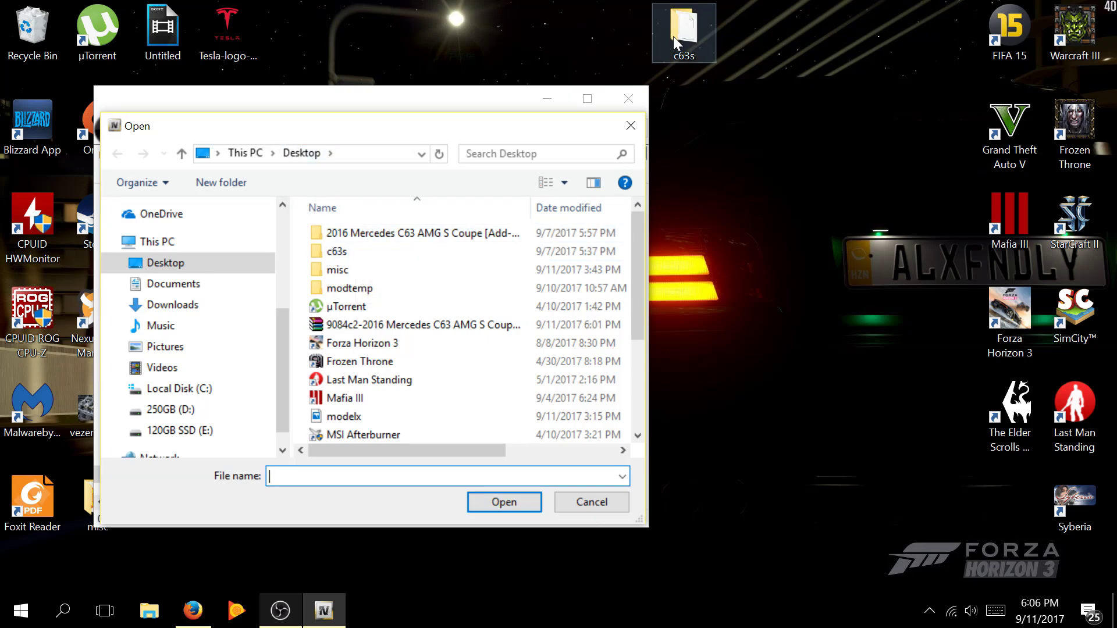
left_click(249, 269)
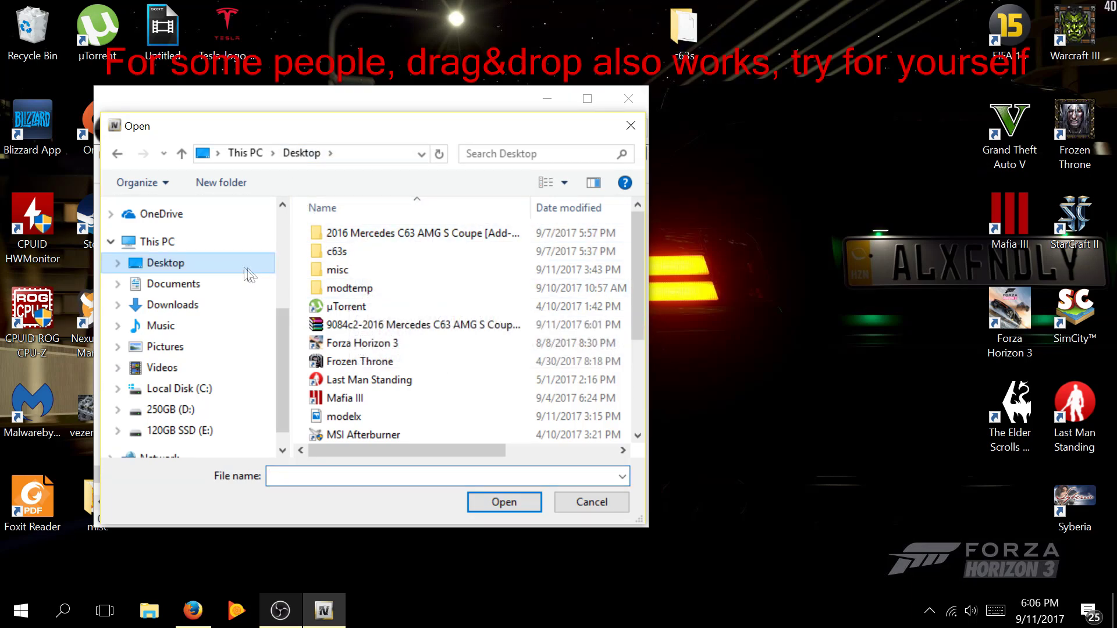
left_click(402, 247)
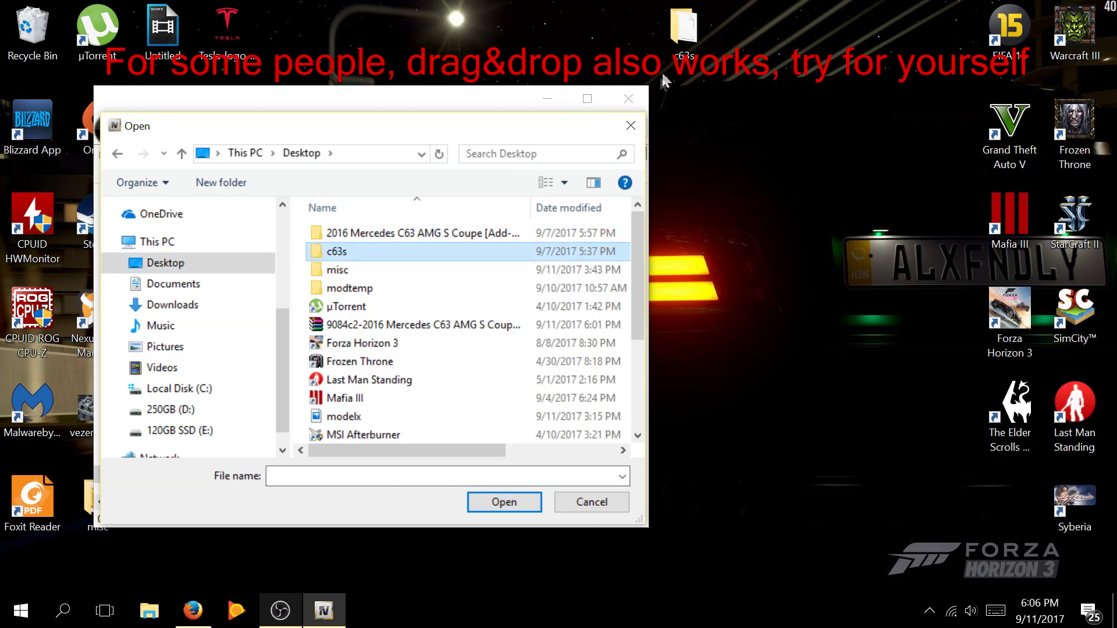
double_click(385, 253)
left_click(338, 230)
double_click(336, 232)
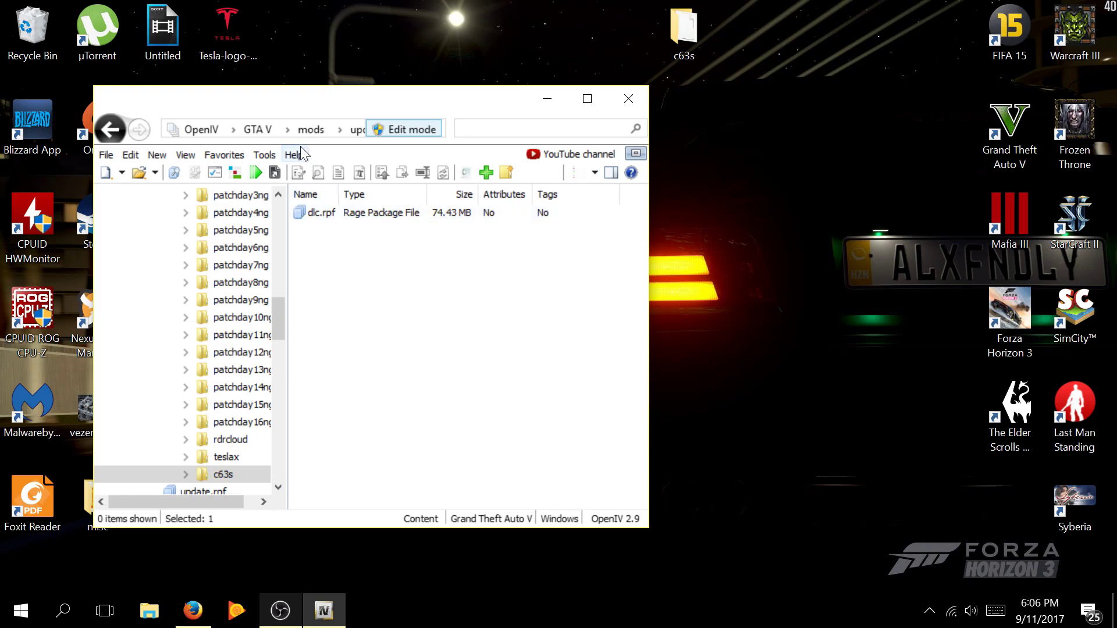
Step: Go back to the mods folder and open update\update.rpf\common\data
left_click(306, 123)
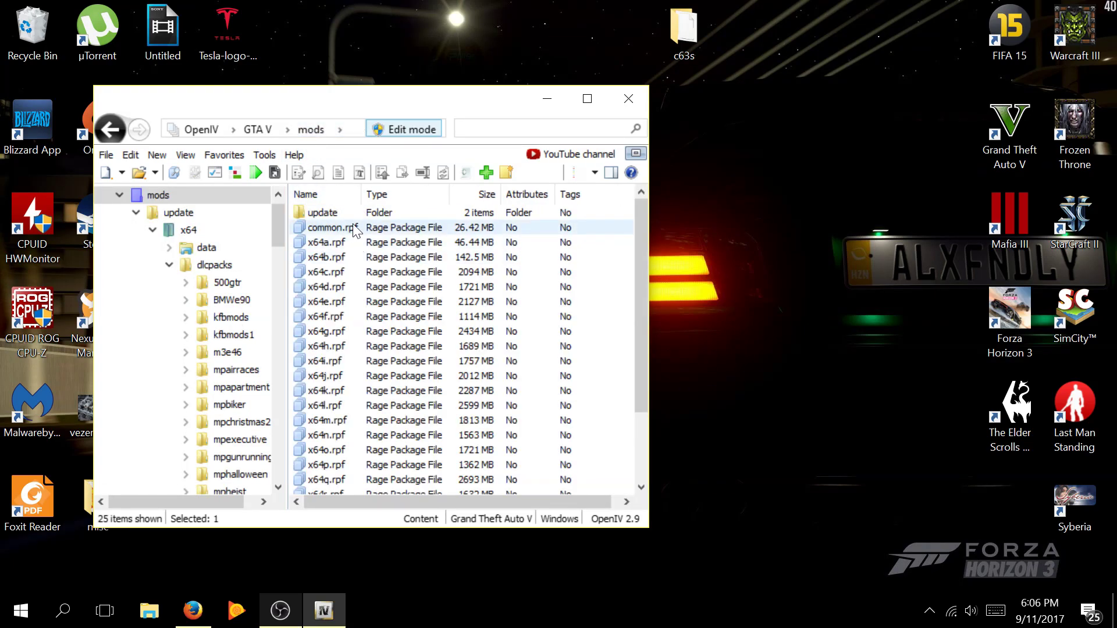
double_click(356, 212)
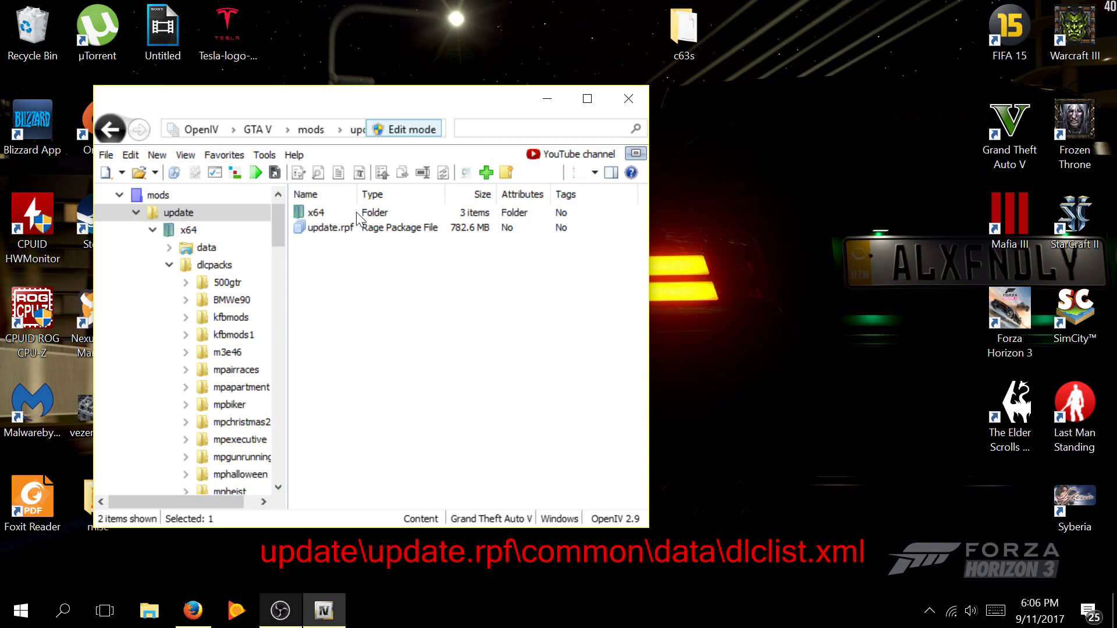
double_click(347, 226)
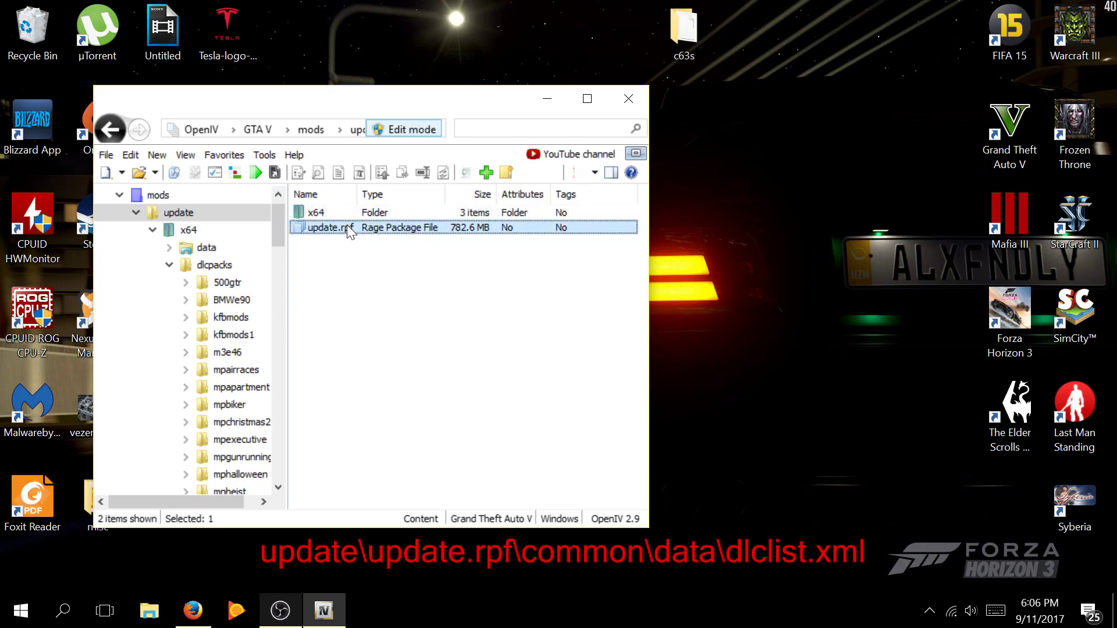
double_click(342, 215)
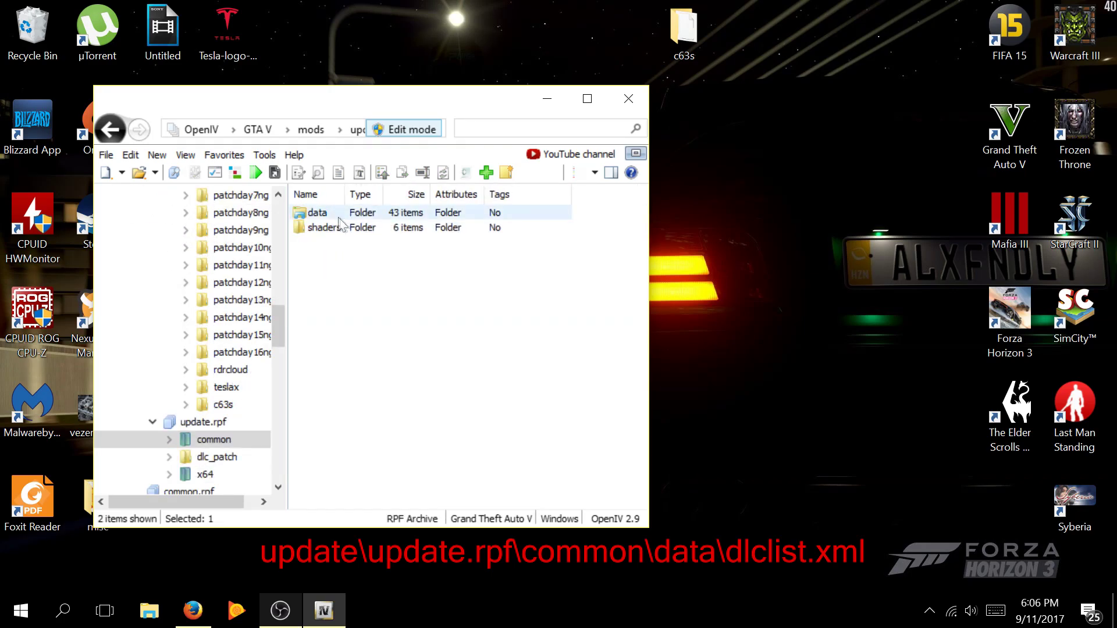
double_click(336, 212)
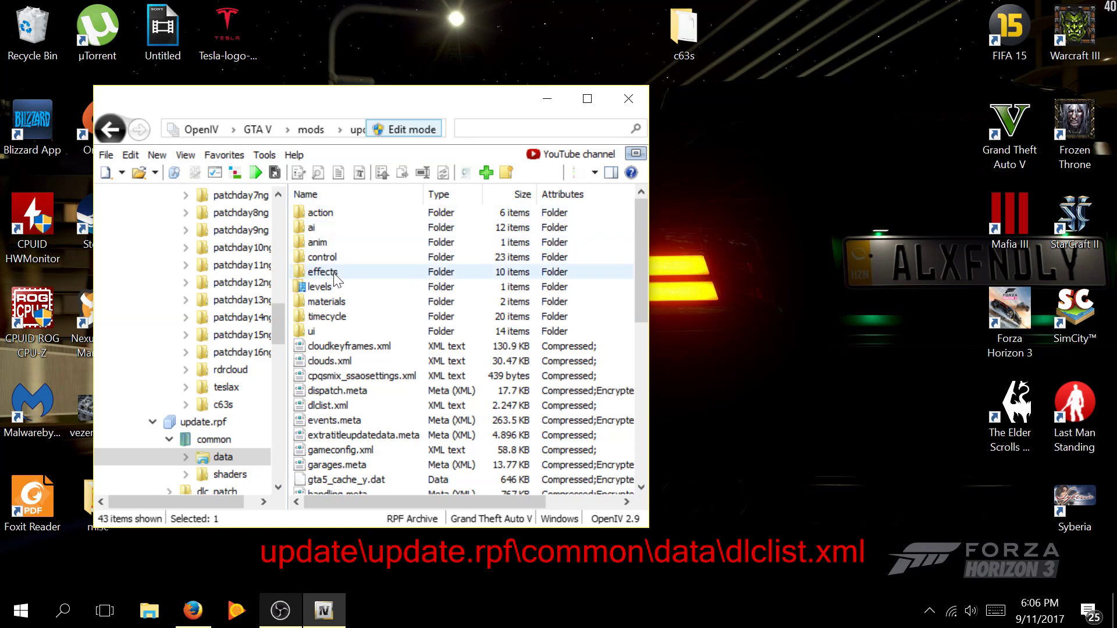
scroll(391, 379, "down", 1)
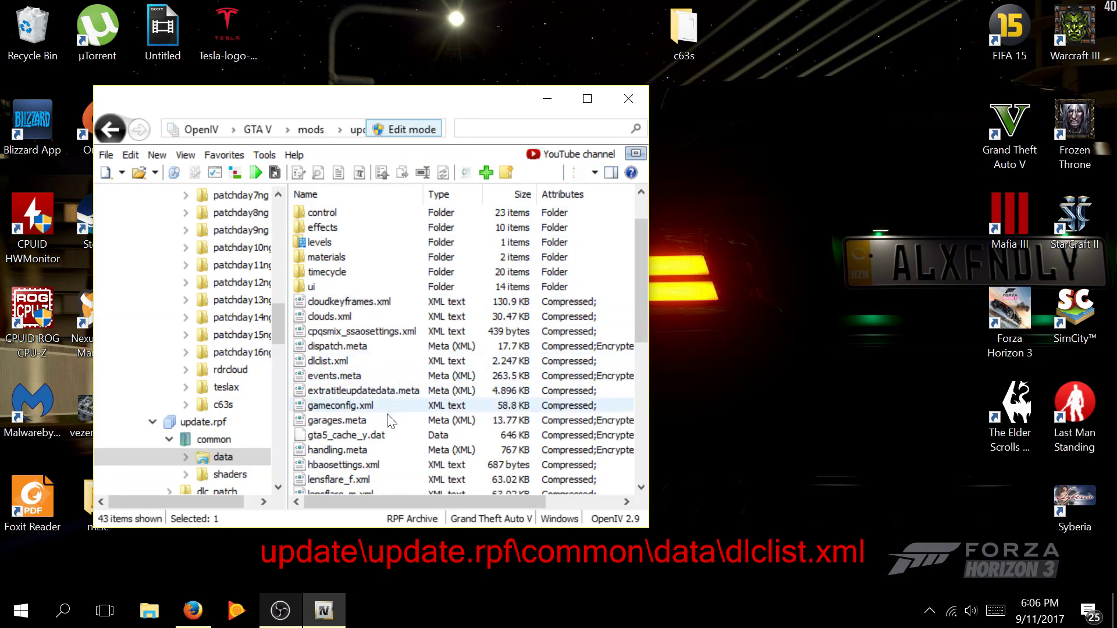
Step: Copy dlclist.xml from the data folder out to an empty area of the desktop
left_click(331, 362)
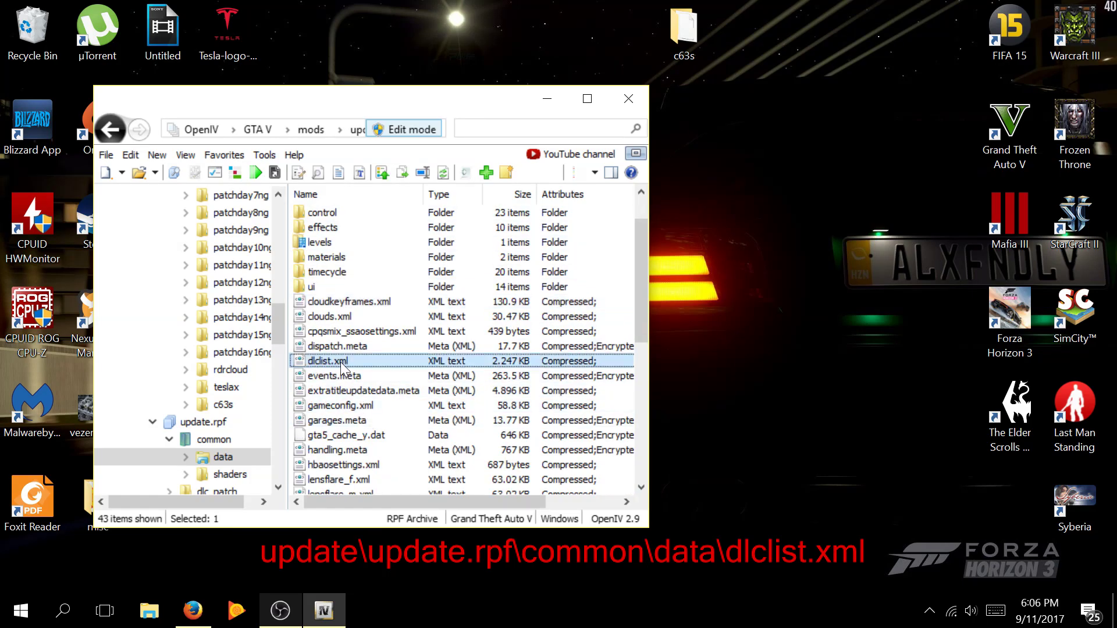
left_click_drag(371, 359, 746, 210)
left_click_drag(855, 191, 825, 204)
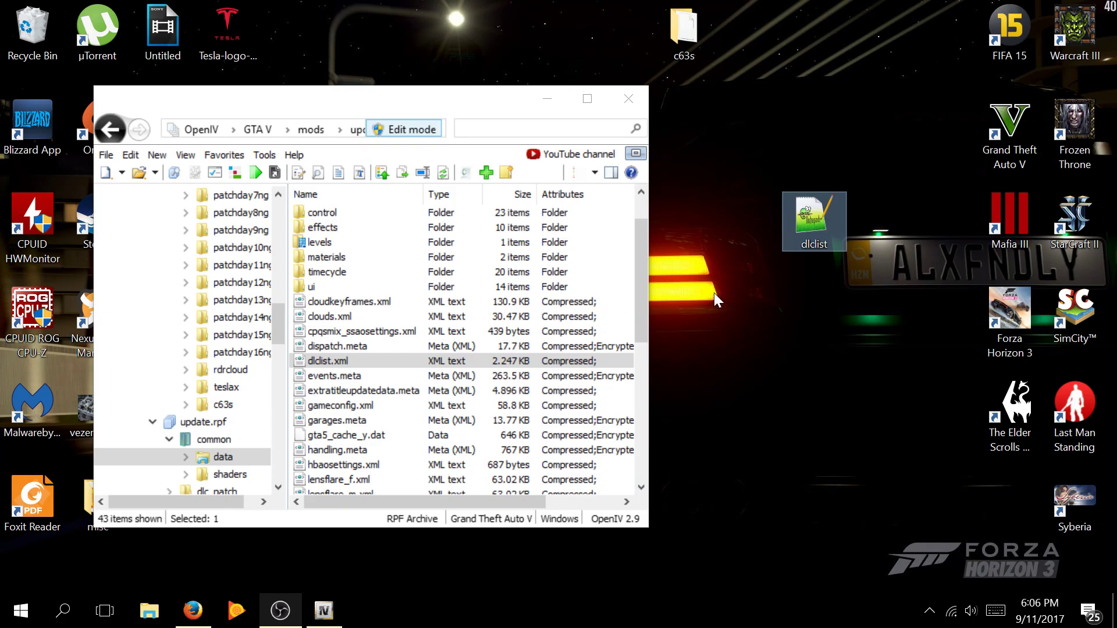
Step: Open the desktop copy of dlclist in Notepad++ and go to the end of its dlcpacks item list
right_click(794, 200)
mouse_move(836, 284)
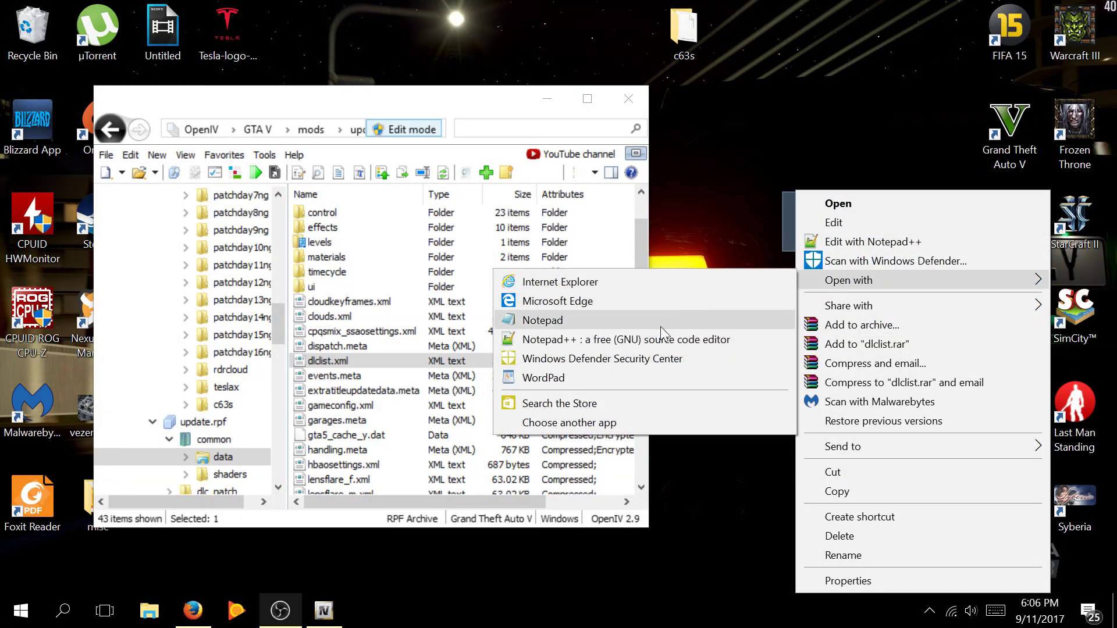
left_click(844, 242)
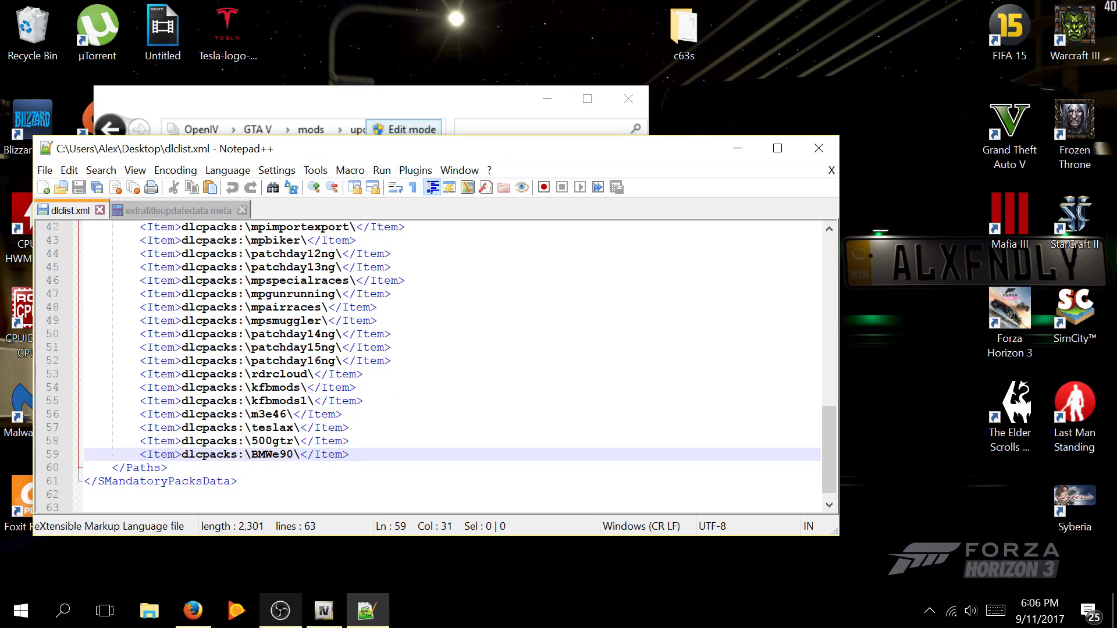
scroll(431, 366, "up", 9)
scroll(431, 366, "down", 10)
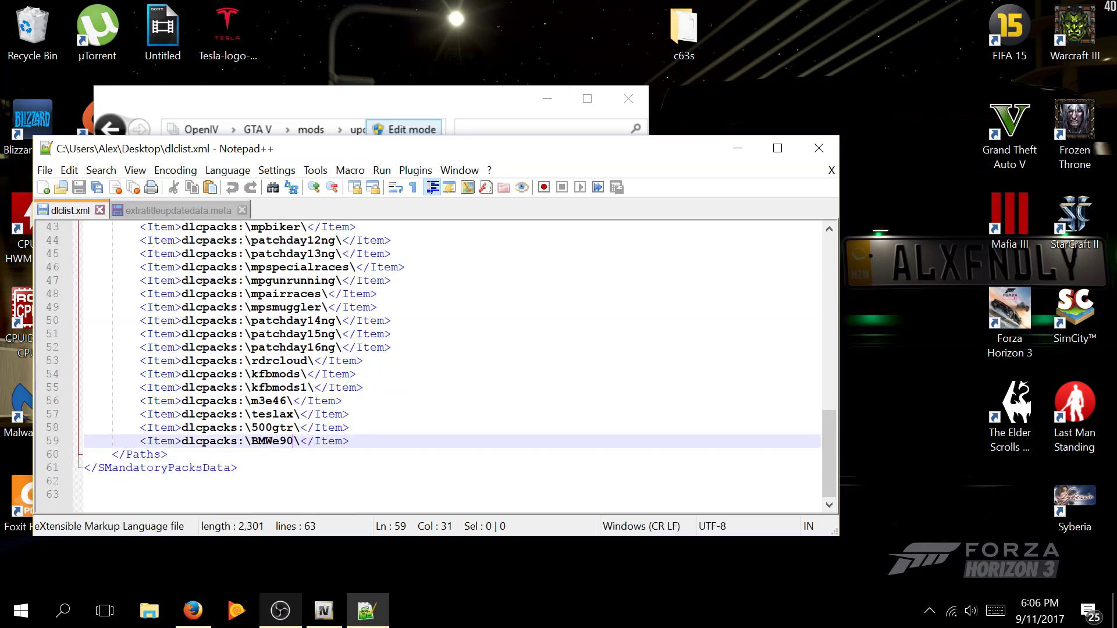
left_click_drag(351, 441, 139, 360)
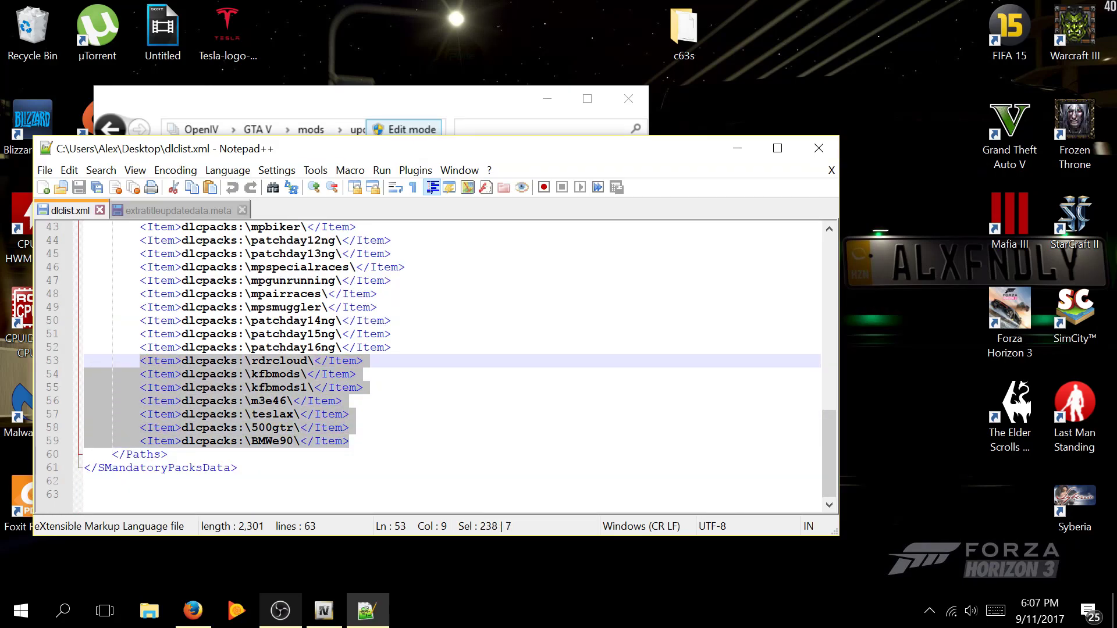
left_click(258, 380)
scroll(259, 379, "up", 1)
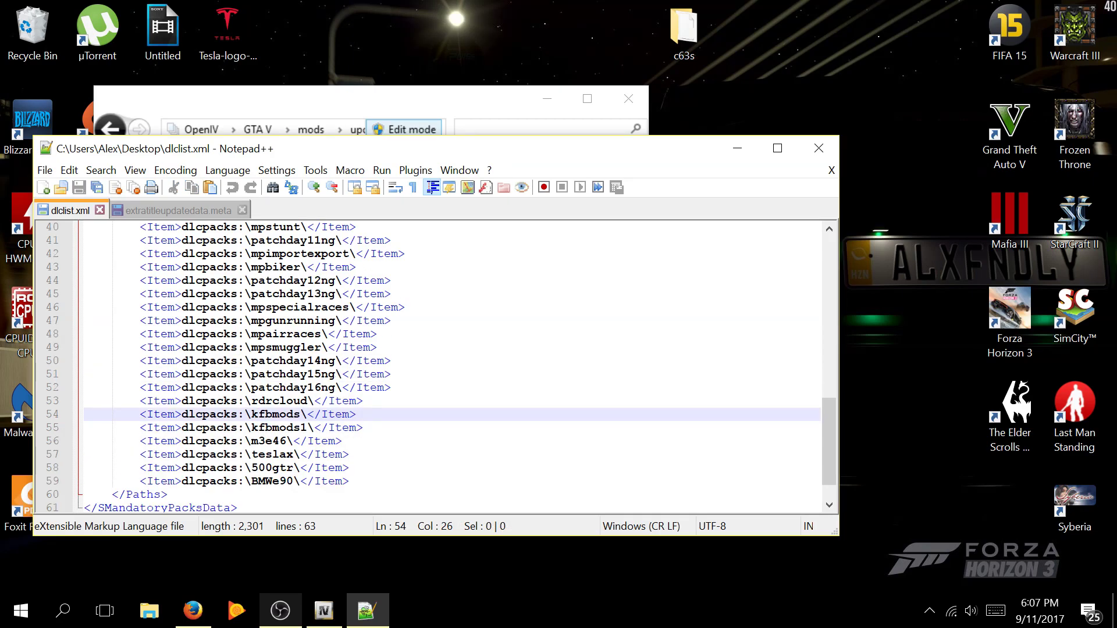
Step: Copy the full patchday16ng item line in dlclist.xml
key("Up")
key("Up")
key("End")
key("shift+Home")
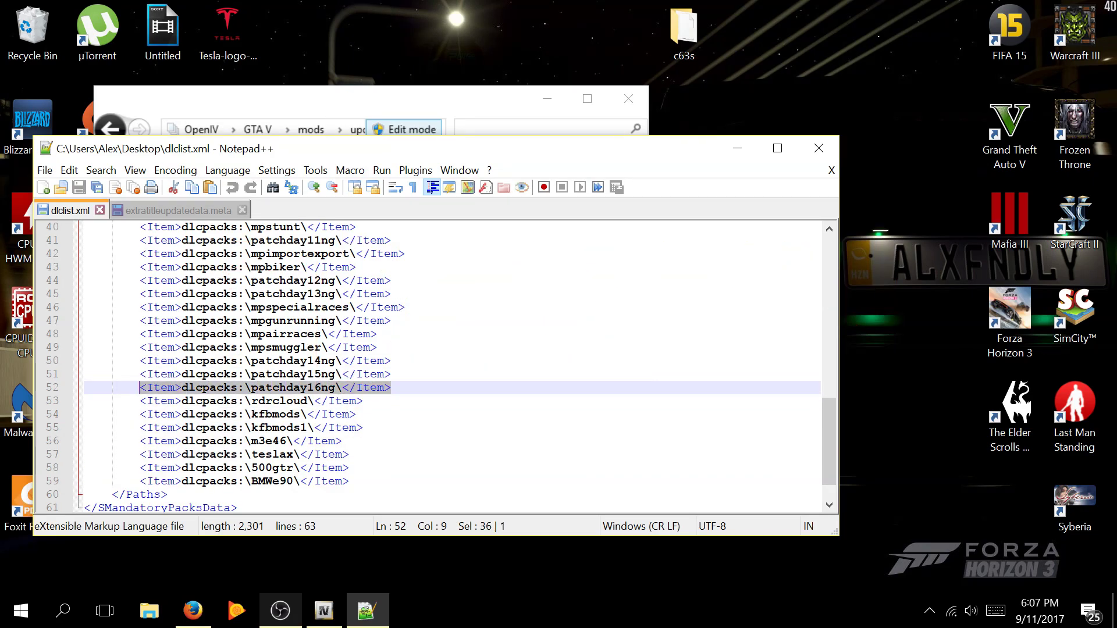
key("End")
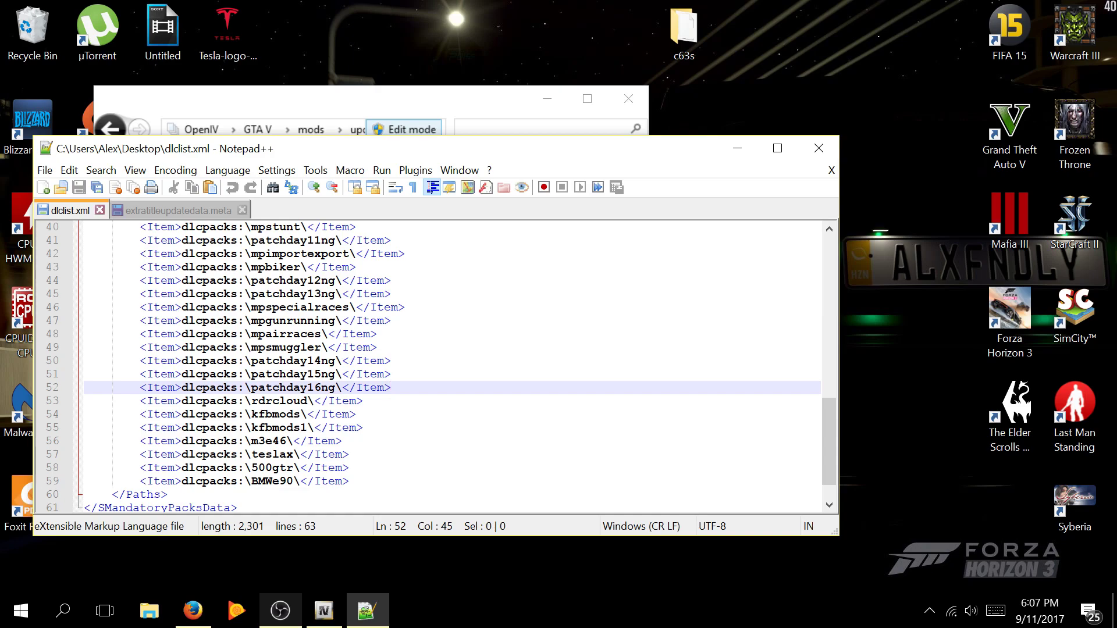
key("Home")
key("shift+Right")
key("shift+Right")
key("shift+Right")
key("shift+Right")
key("shift+Right")
key("shift+Right")
key("shift+Right")
key("shift+Right")
key("shift+Right")
key("shift+Right")
key("shift+Right")
key("shift+Right")
key("shift+Right")
key("shift+Right")
key("shift+Right")
key("shift+Right")
key("shift+Right")
key("shift+Right")
key("shift+Right")
key("shift+Right")
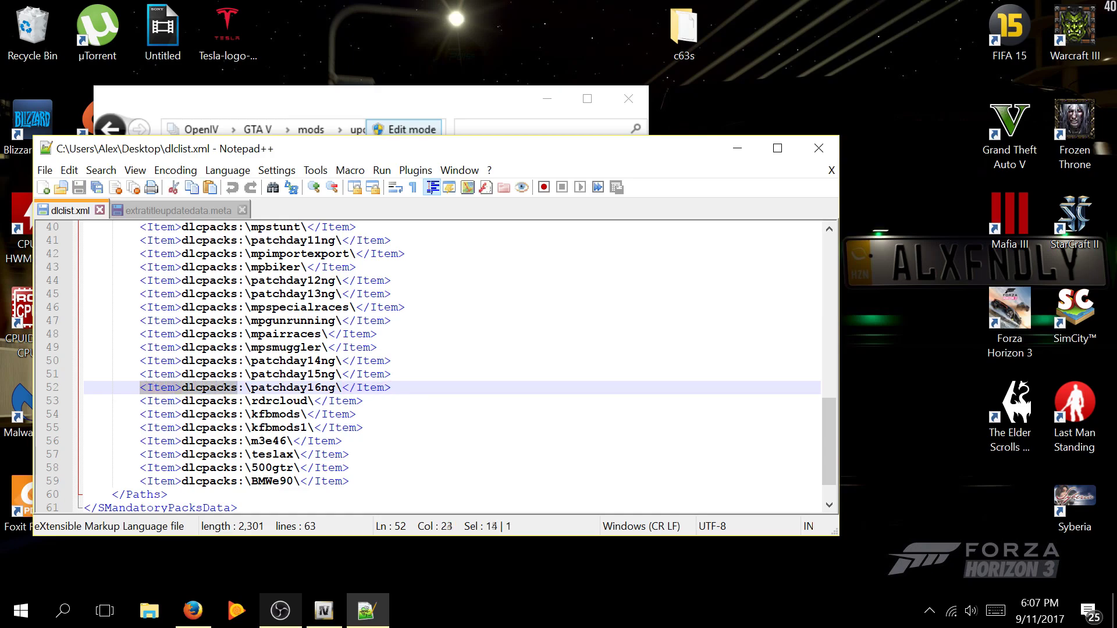
key("shift+Right")
key("shift+Right")
key("shift+Right")
key("shift+Right")
key("ctrl+c")
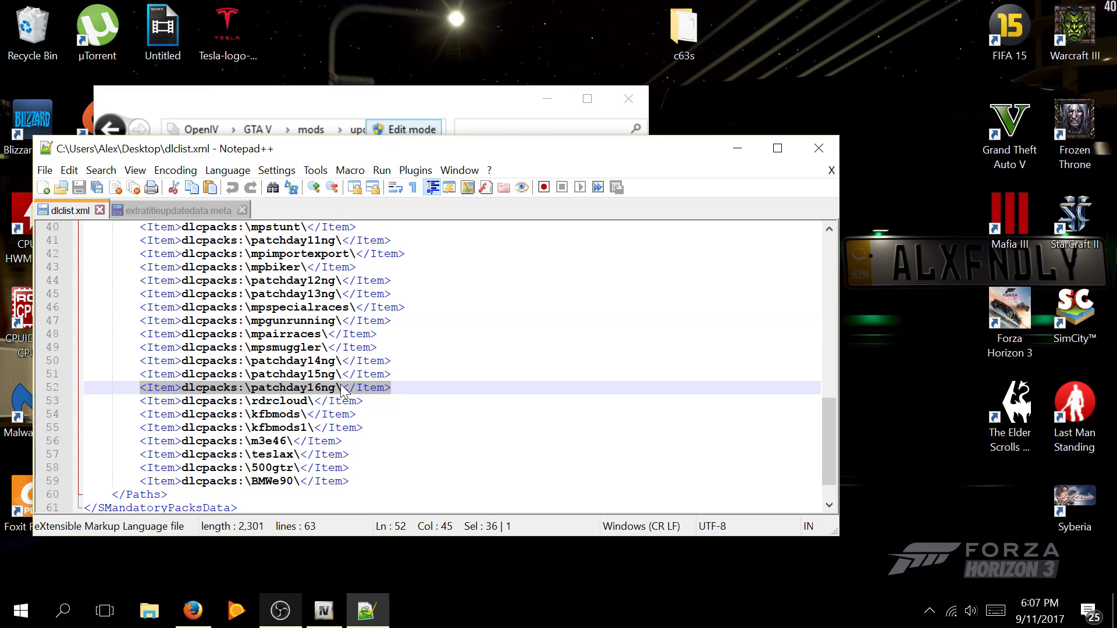
Step: Paste the copied item line on a new line directly below the BMWe90 entry
scroll(343, 389, "down", 1)
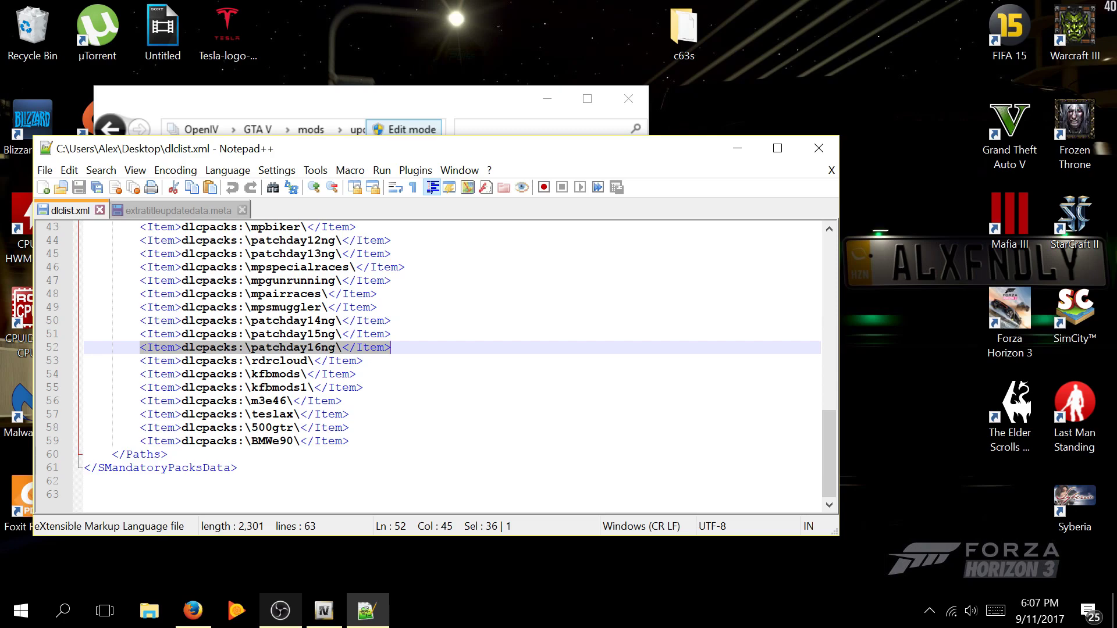
left_click(349, 441)
key("Return")
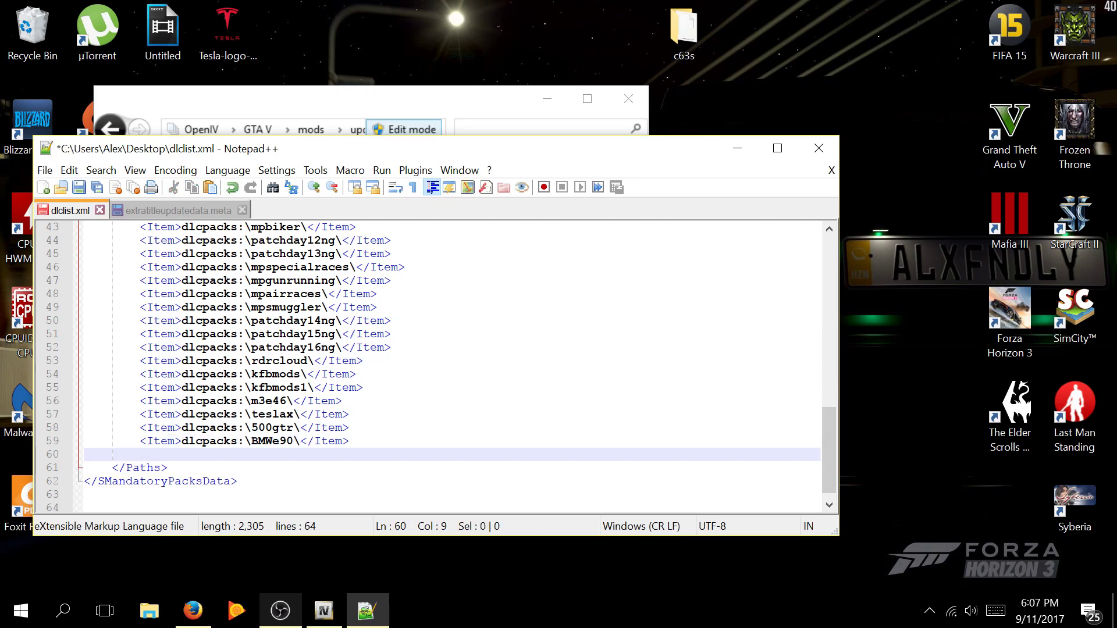
key("ctrl+v")
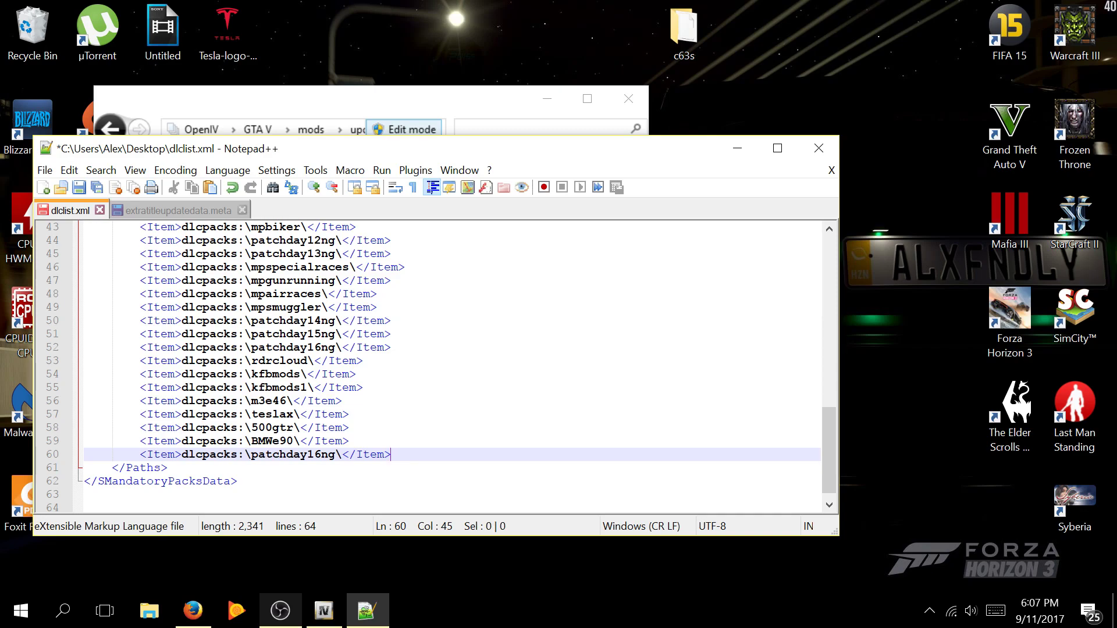
left_click(139, 454)
key("shift+Up")
key("shift+Up")
key("shift+Up")
key("shift+Up")
key("shift+Up")
key("shift+Up")
key("shift+Up")
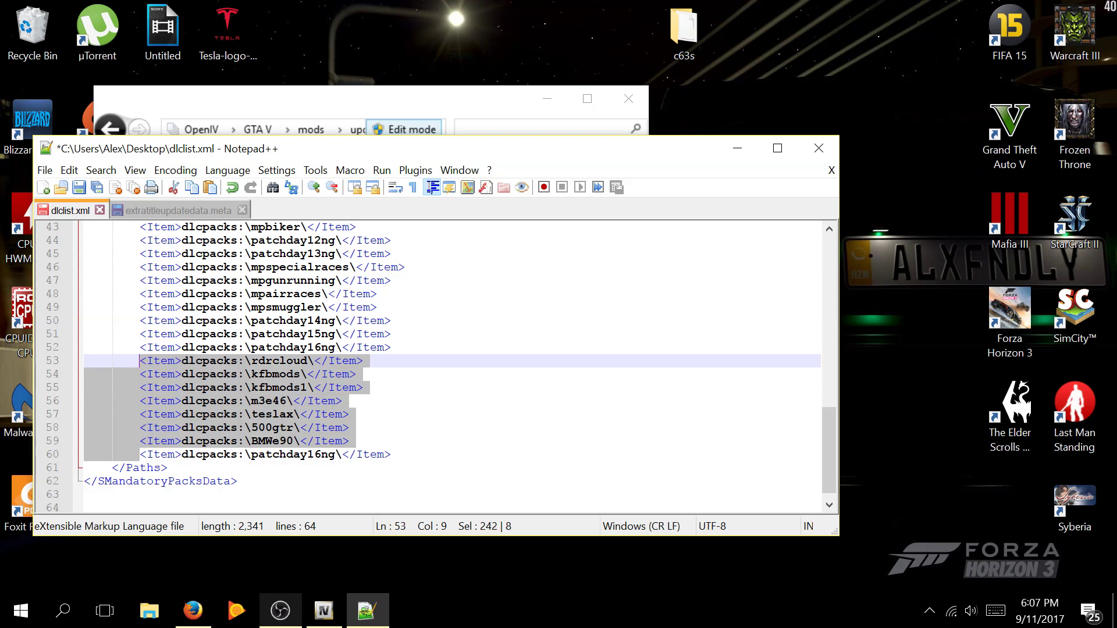
key("shift+Down")
key("shift+Down")
key("shift+Down")
key("shift+Down")
key("shift+Down")
key("shift+Down")
key("shift+Down")
key("shift+Up")
key("shift+Up")
key("shift+Up")
key("shift+Up")
key("shift+Up")
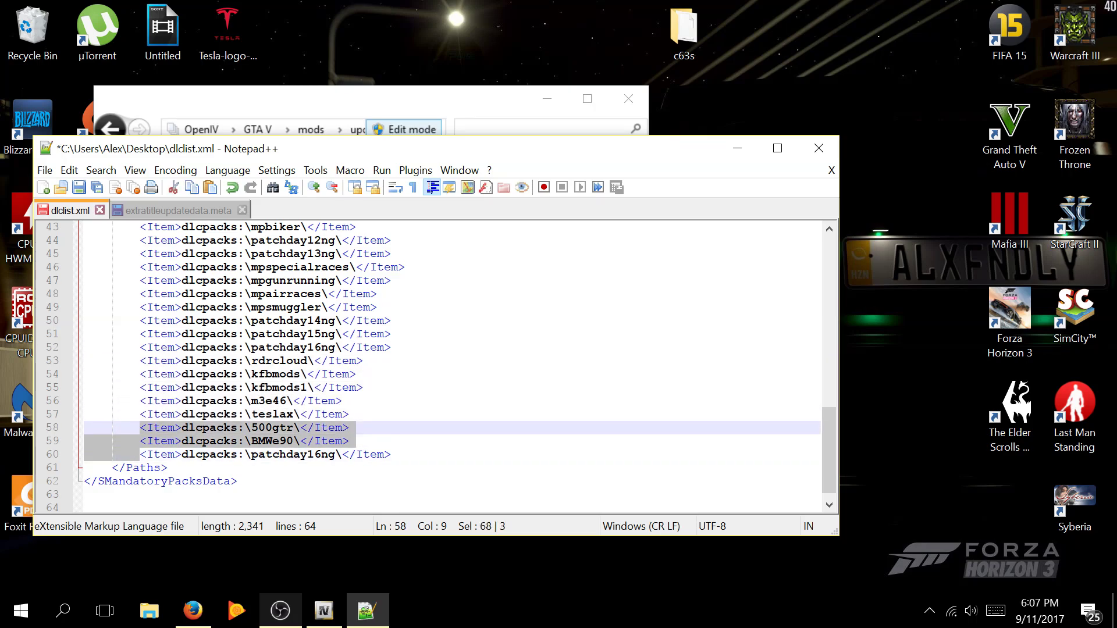
key("shift+Down")
key("shift+Down")
key("shift+Down")
key("shift+Down")
key("shift+Down")
left_click_drag(140, 455, 145, 457)
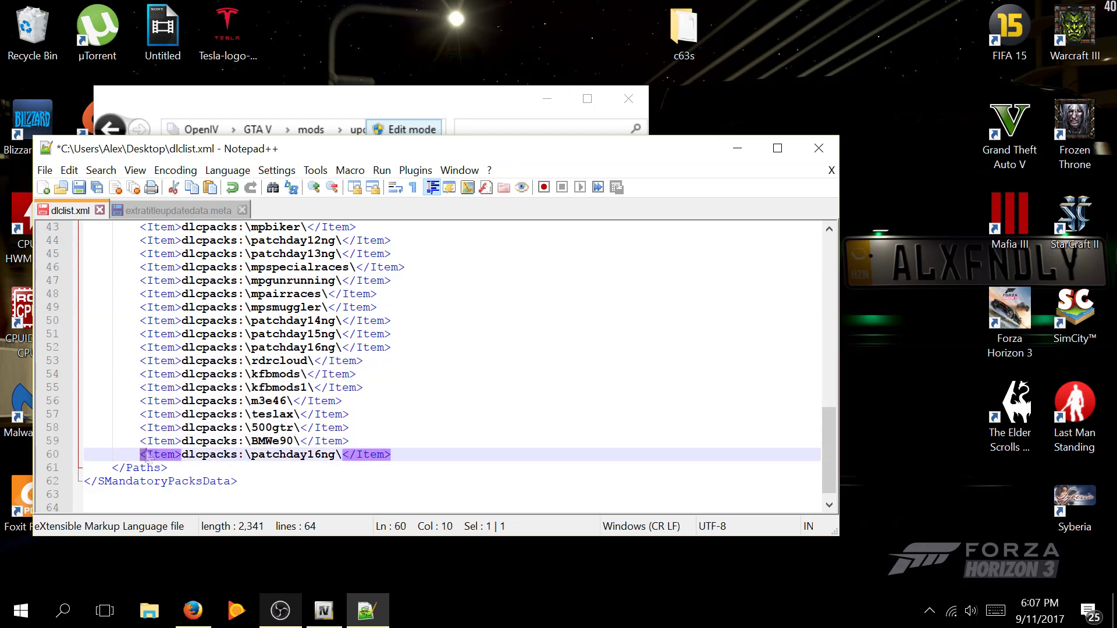
left_click(265, 454)
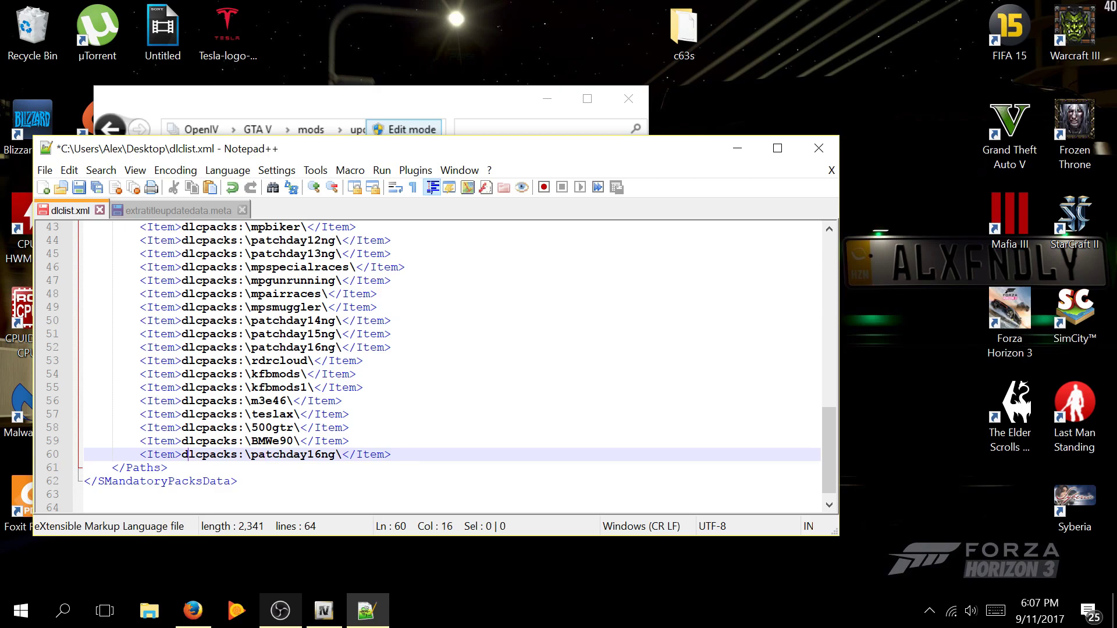
Step: Replace patchday16ng with c63s in the pasted last item line and save dlclist.xml
left_click_drag(252, 455, 335, 455)
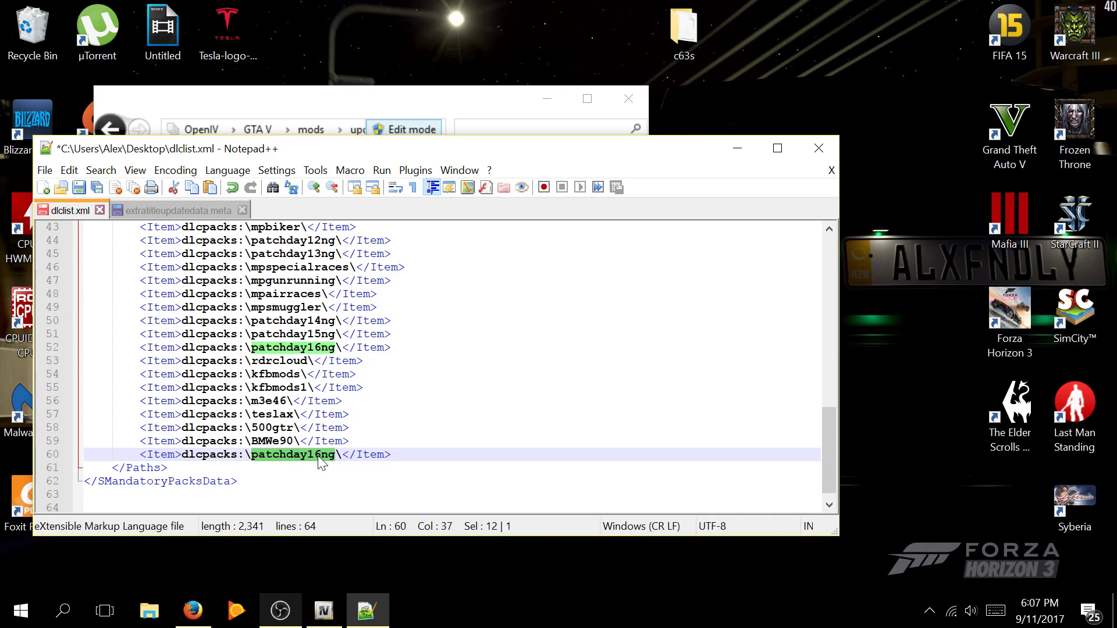
key("Delete")
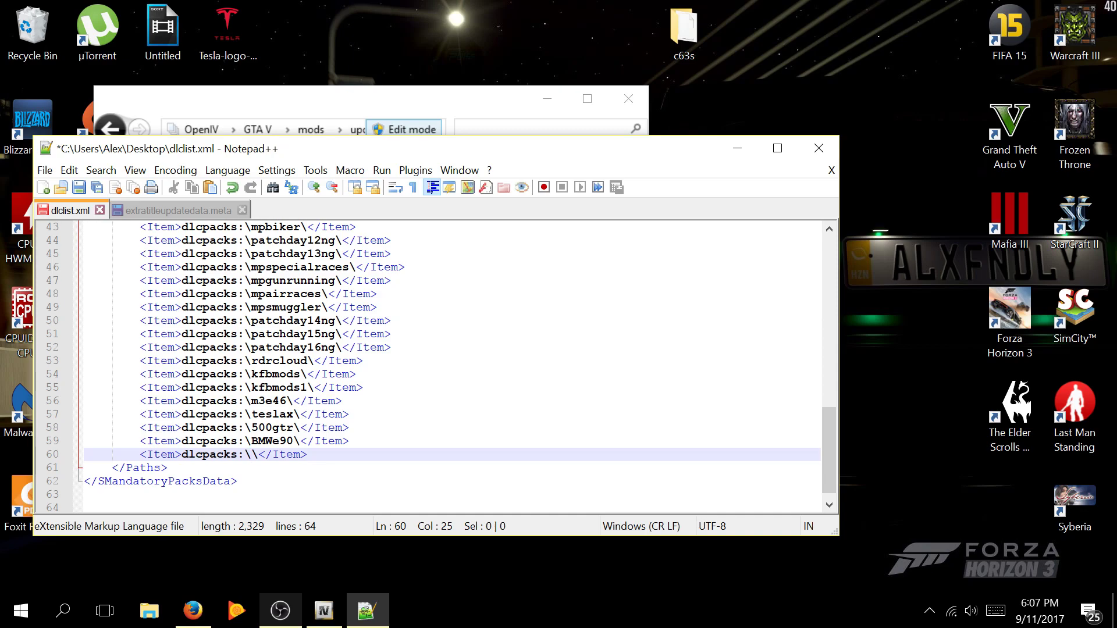
type("c63s")
left_click(80, 187)
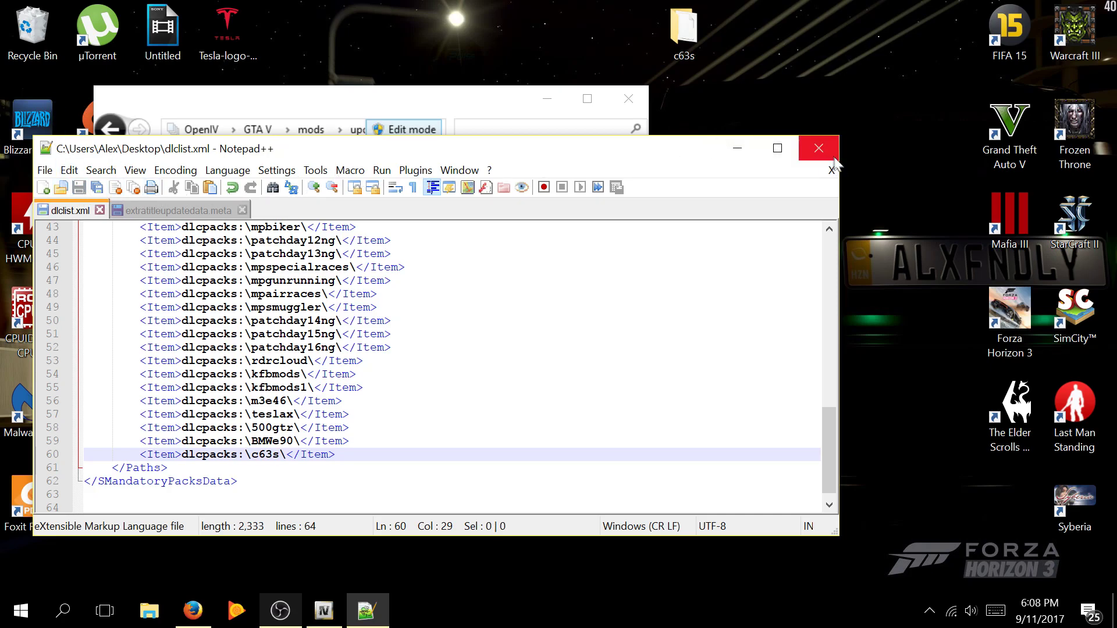
Step: Close Notepad++ and add the edited dlclist file from the desktop to update.rpf's common\data folder in OpenIV
left_click(819, 148)
left_click_drag(813, 221, 553, 177)
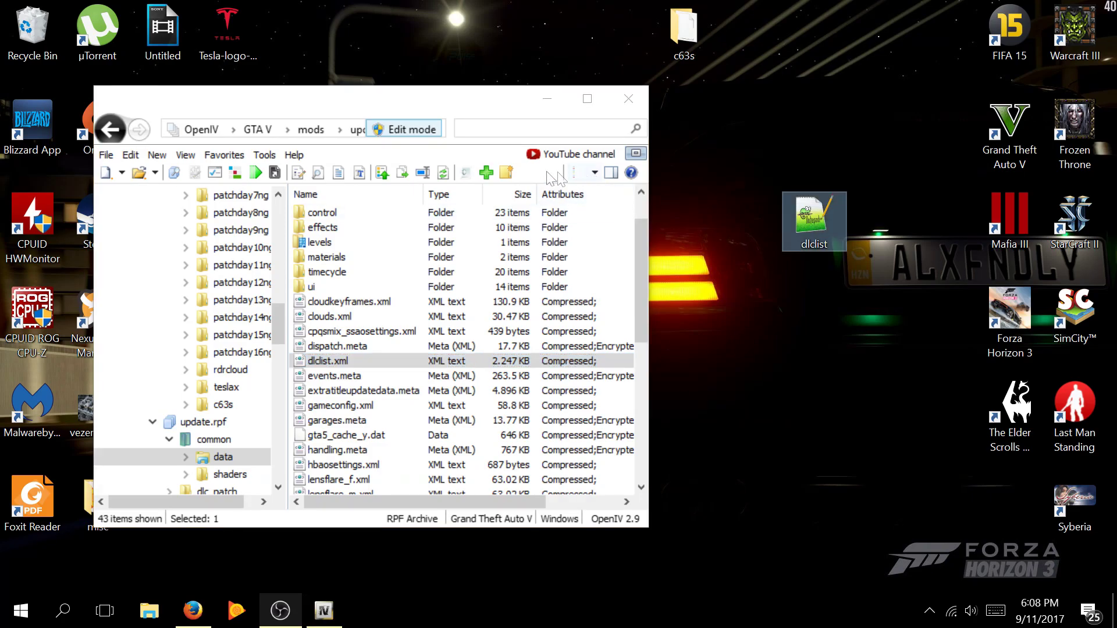
left_click(490, 173)
left_click(165, 261)
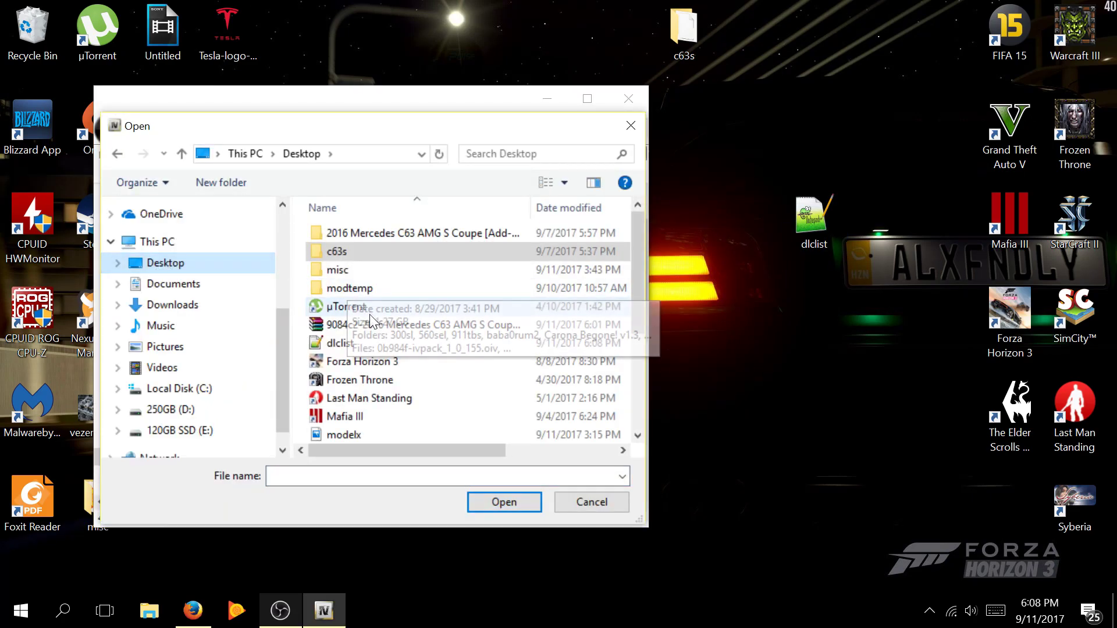
left_click(364, 343)
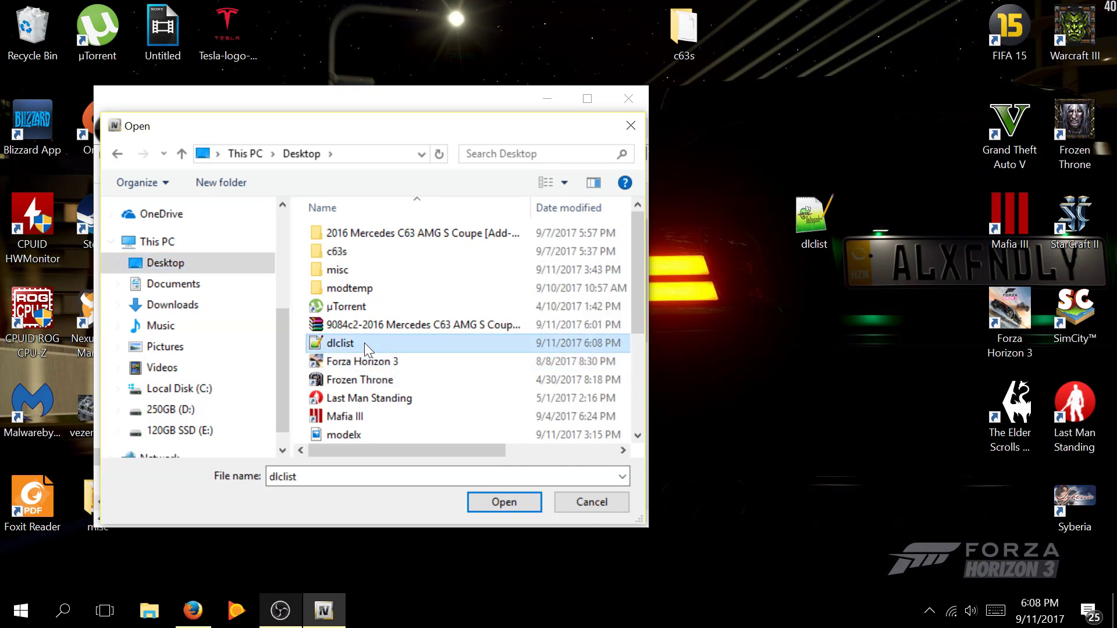
double_click(364, 344)
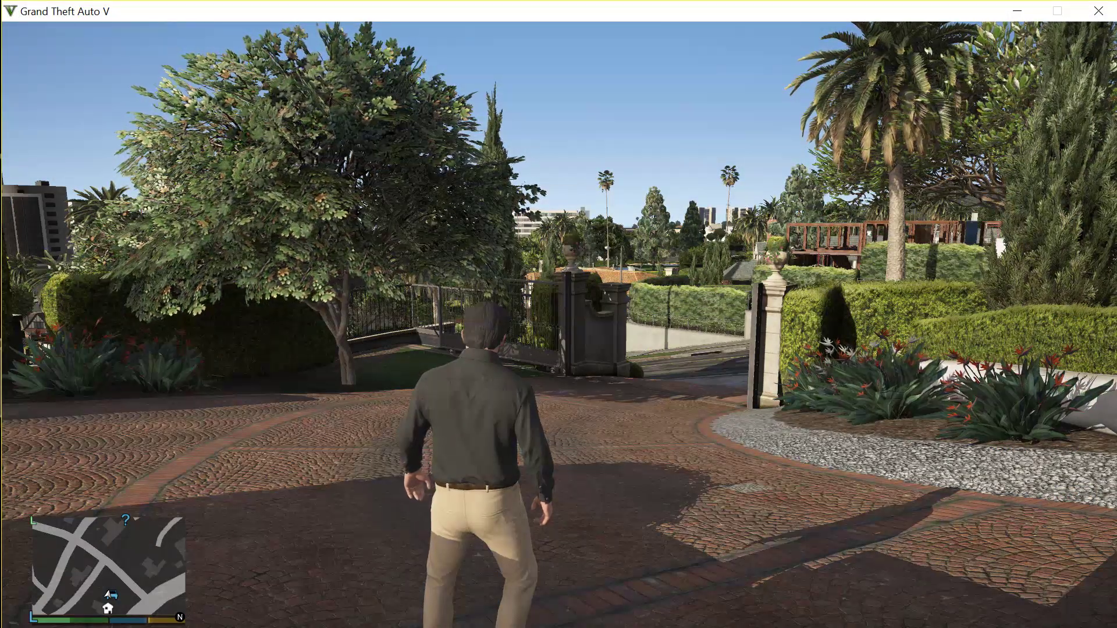
Step: In Grand Theft Auto V, open the Enhanced Native Trainer's Vehicle Spawner and choose to enter a vehicle name manually
key("F4")
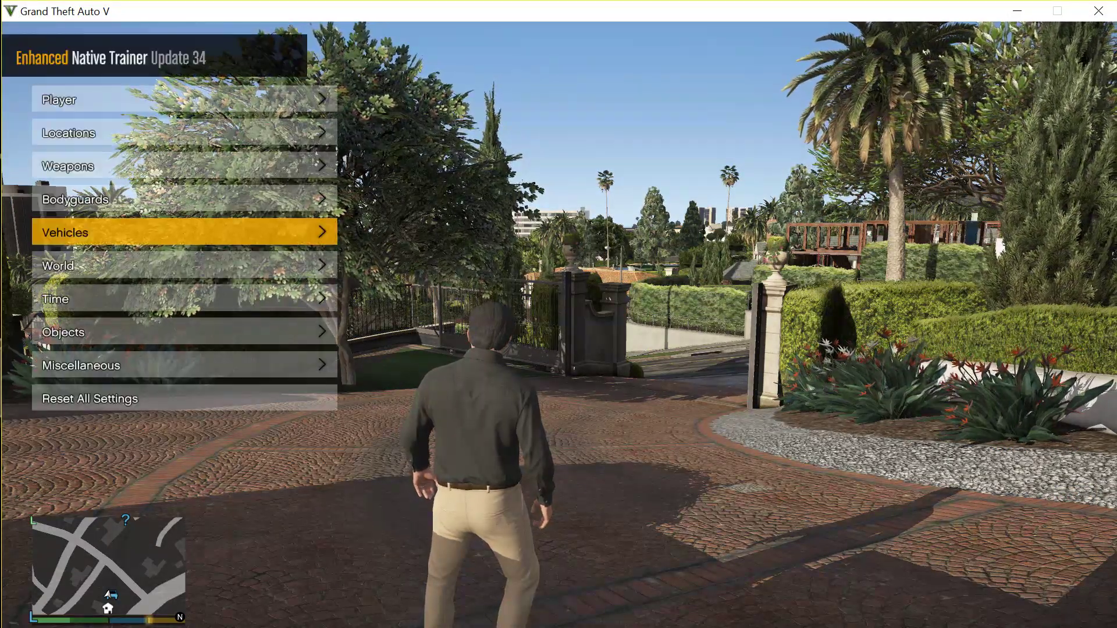
key("Up")
key("Down")
key("Return")
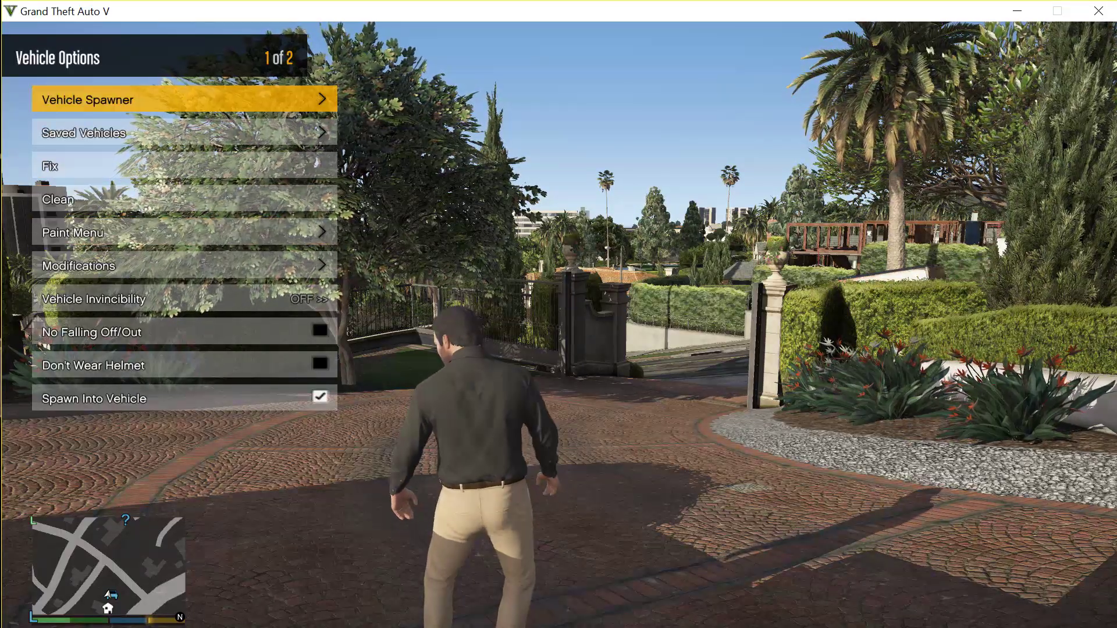
key("Return")
key("Up")
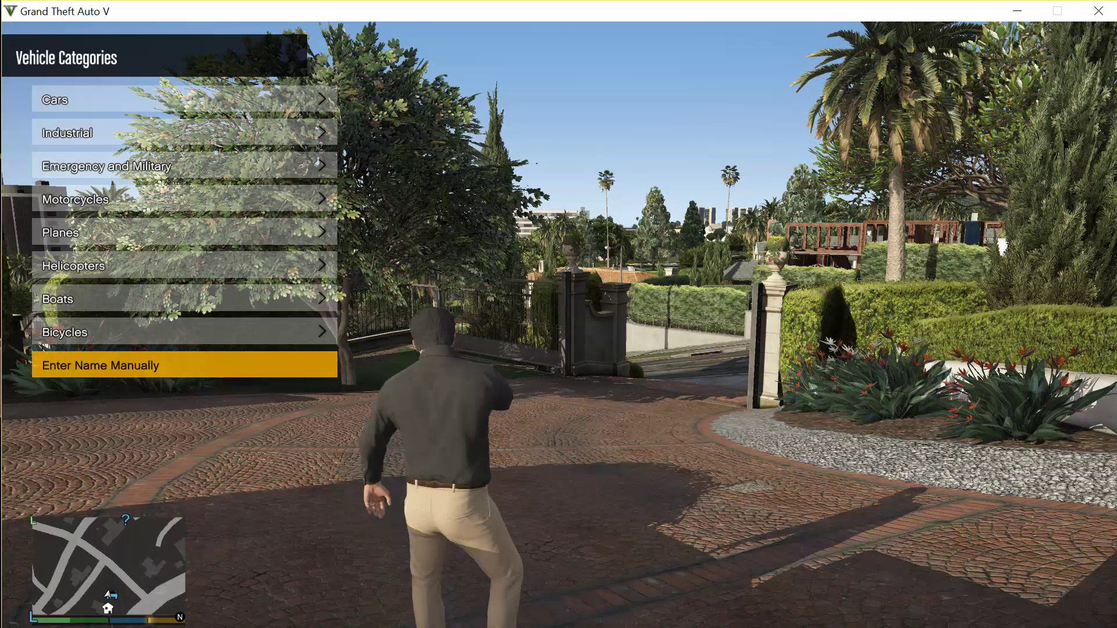
key("Return")
Step: Replace the name bmwe90 with c63s, spawn that vehicle and close the trainer
type("bmwe90")
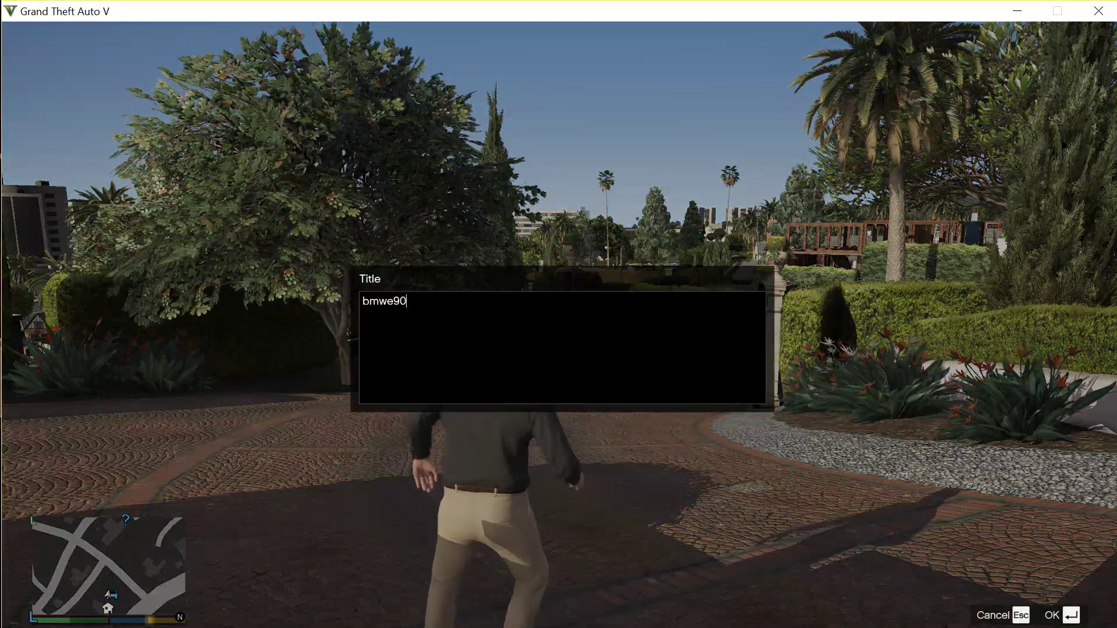
key("BackSpace")
key("BackSpace")
key("BackSpace")
key("BackSpace")
key("BackSpace")
key("BackSpace")
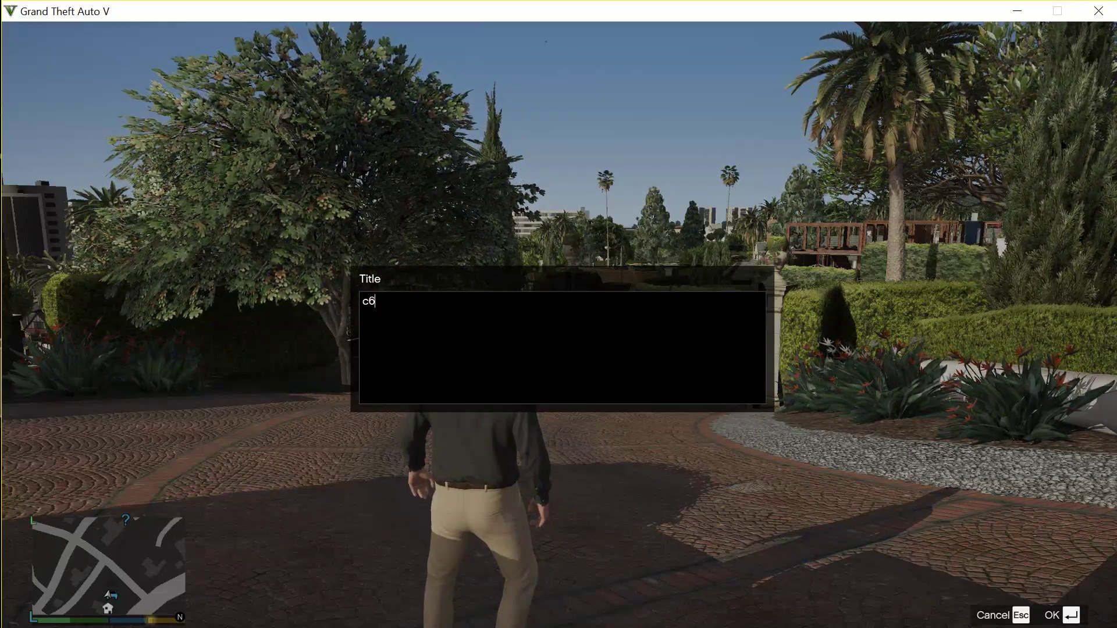
key("Return")
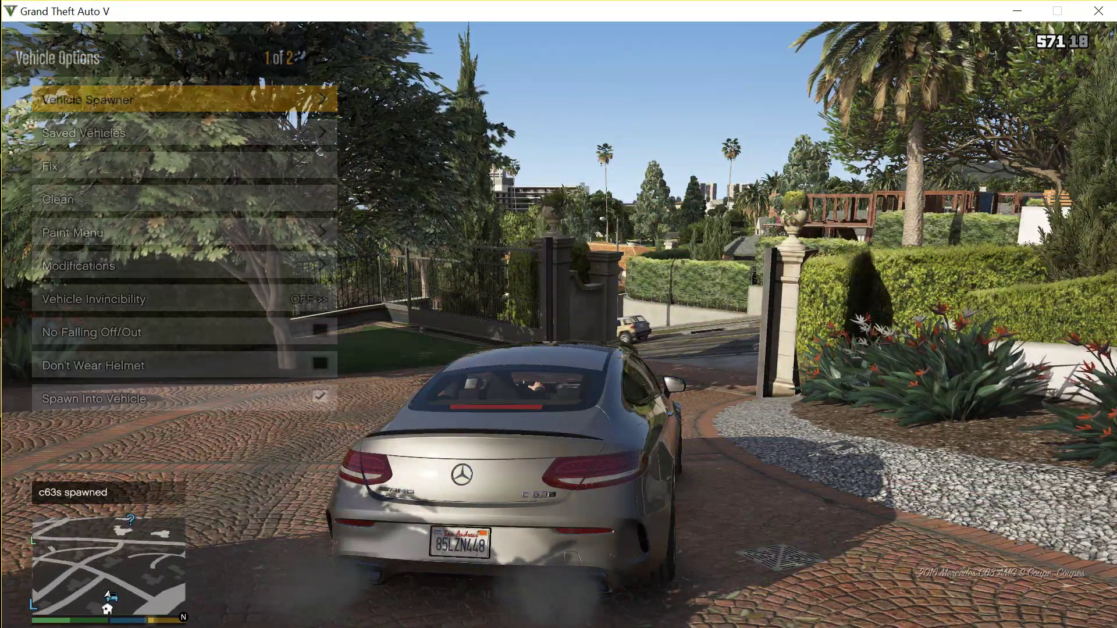
key("BackSpace")
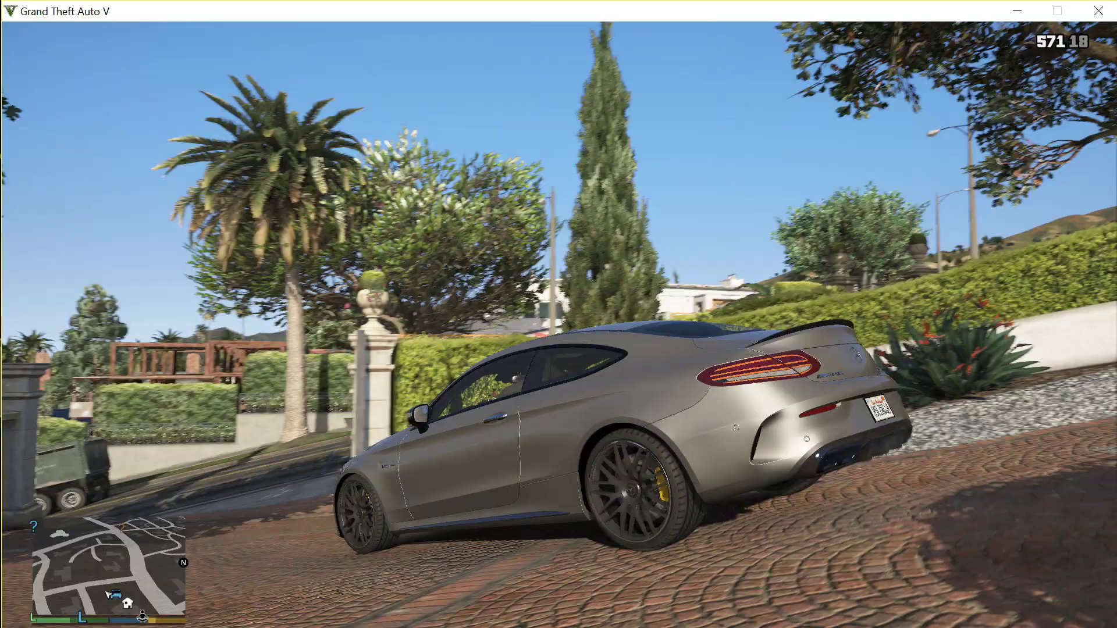
key("v")
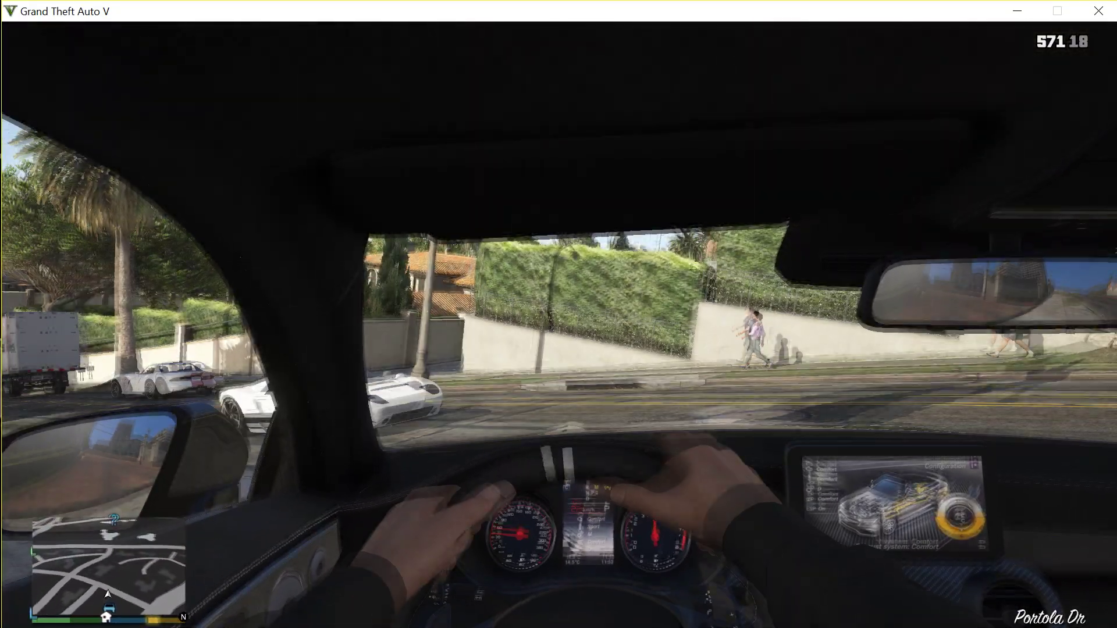
key("a")
key("w")
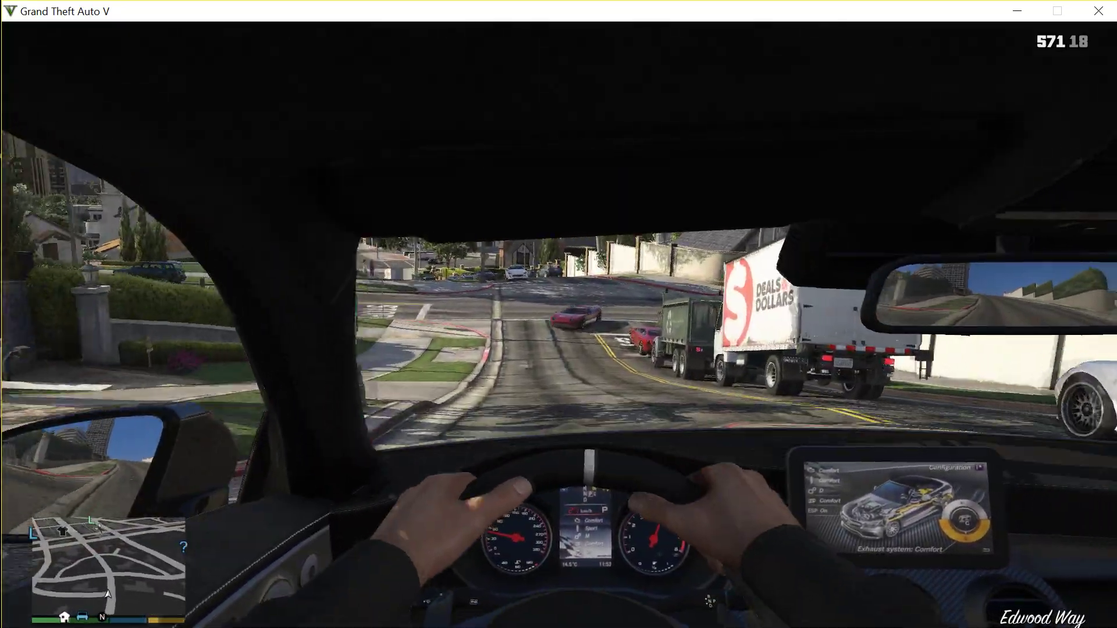
key("a")
key("d")
key("w")
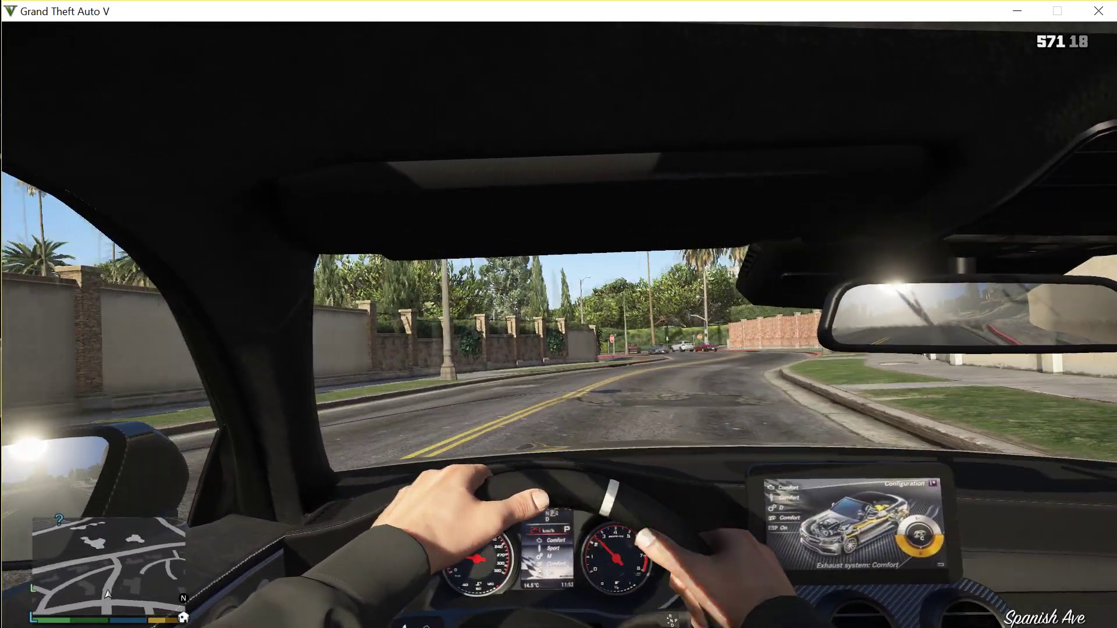
key("a")
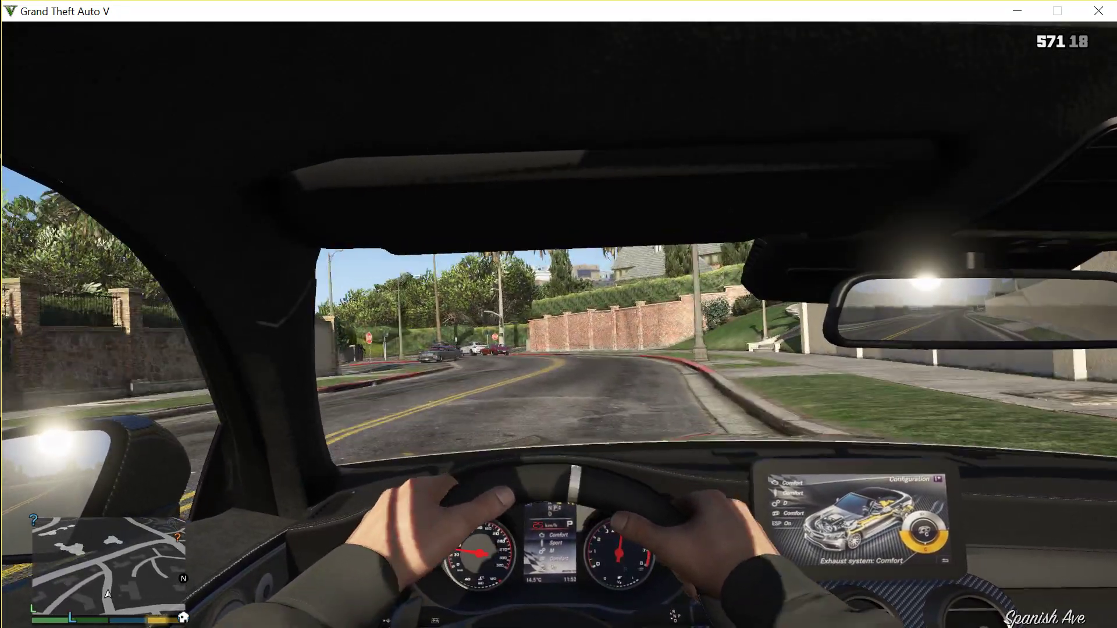
key("a")
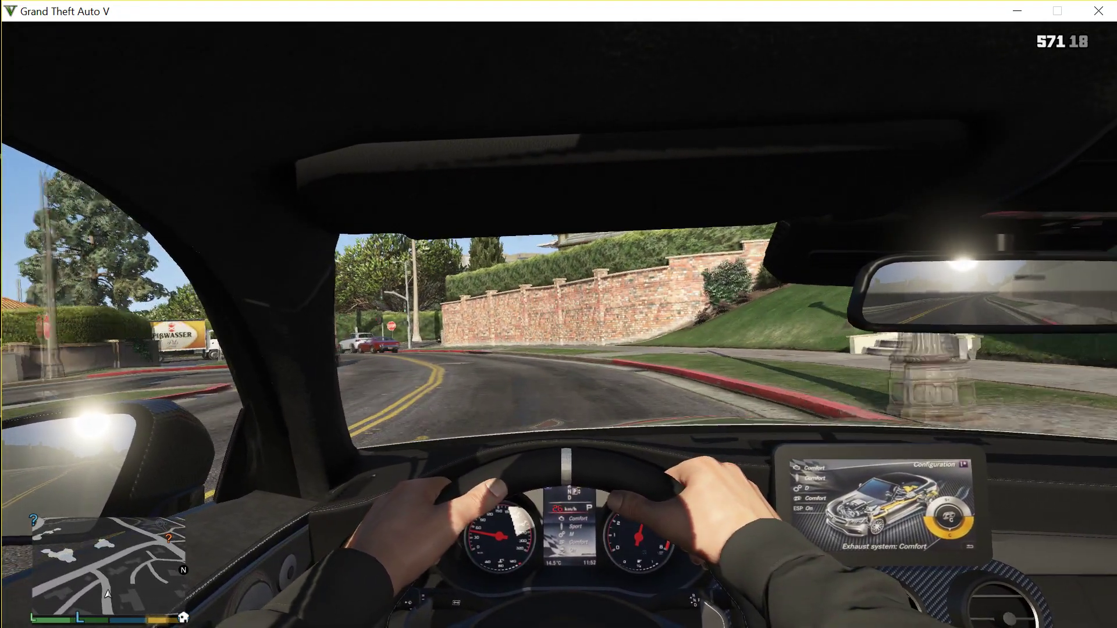
key("a")
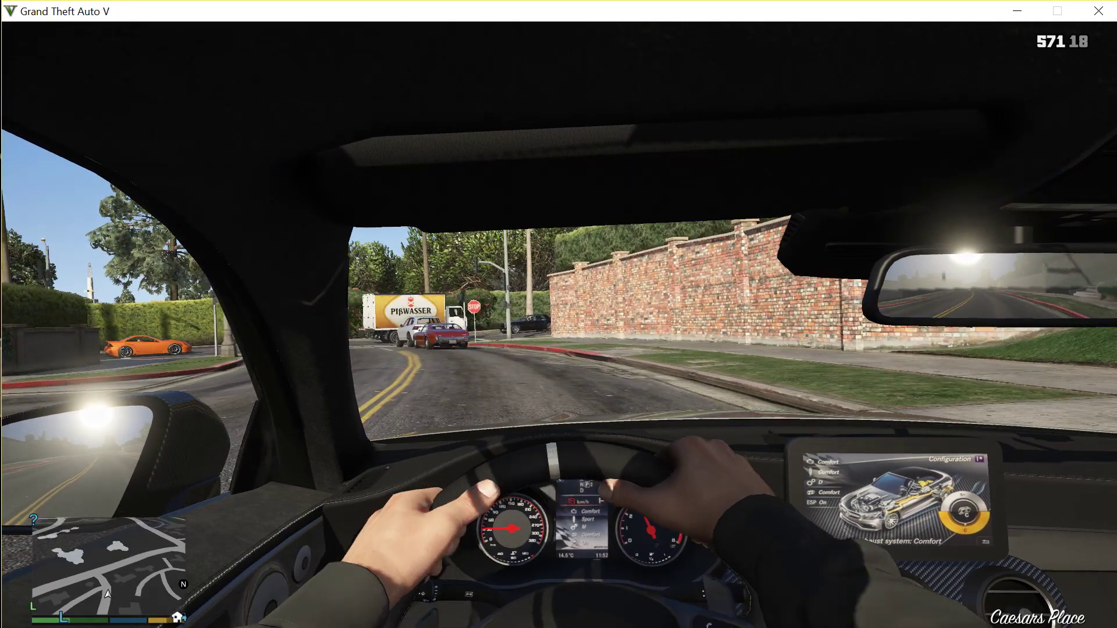
key("a")
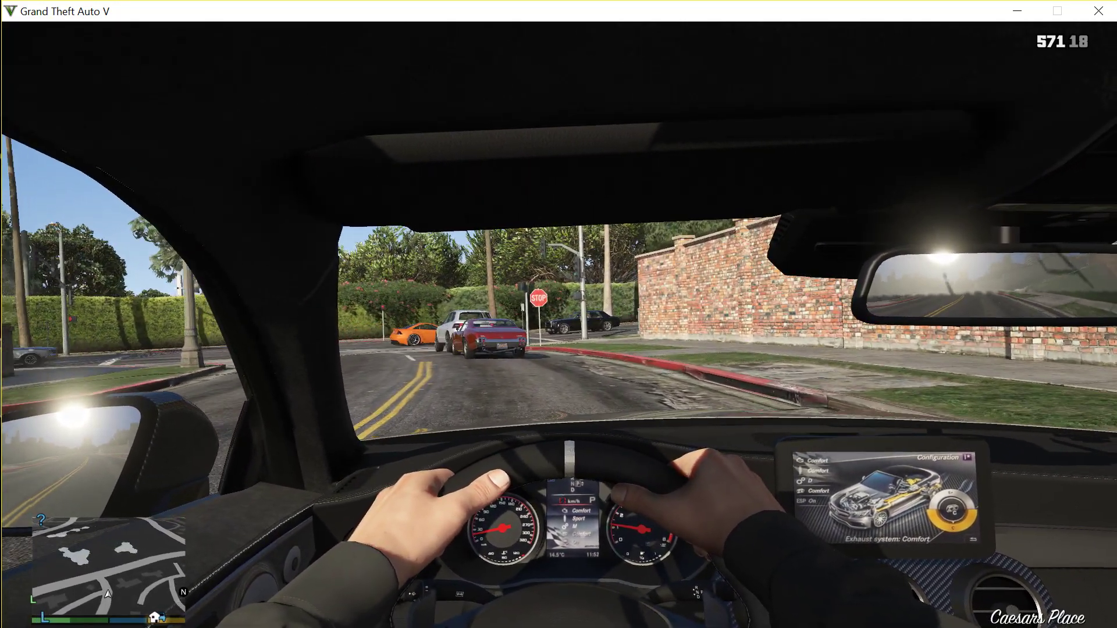
key("a")
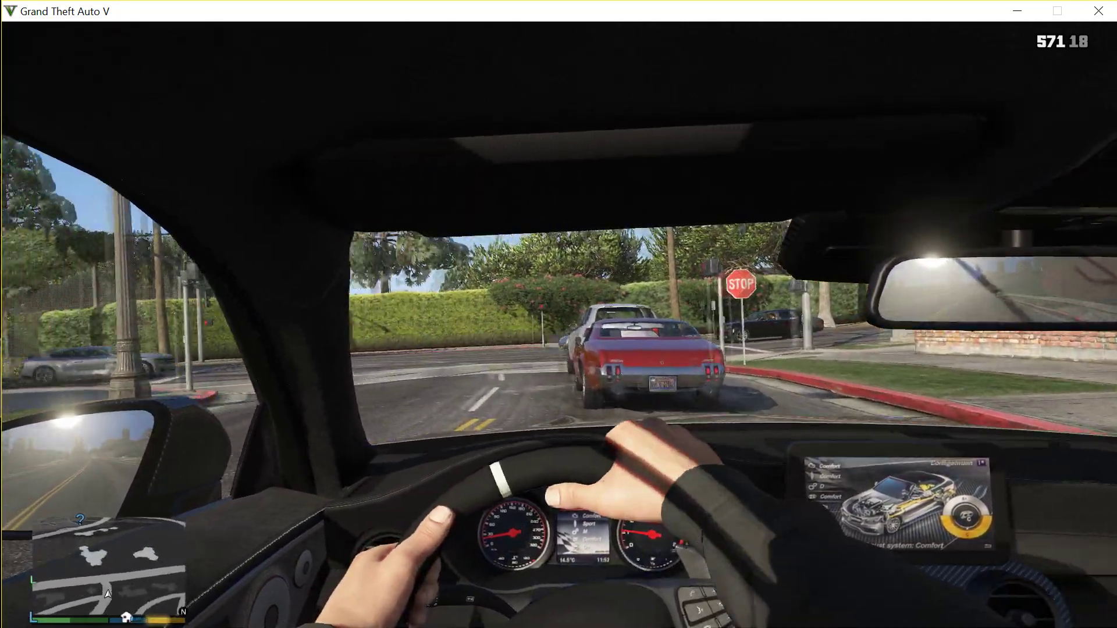
key("a")
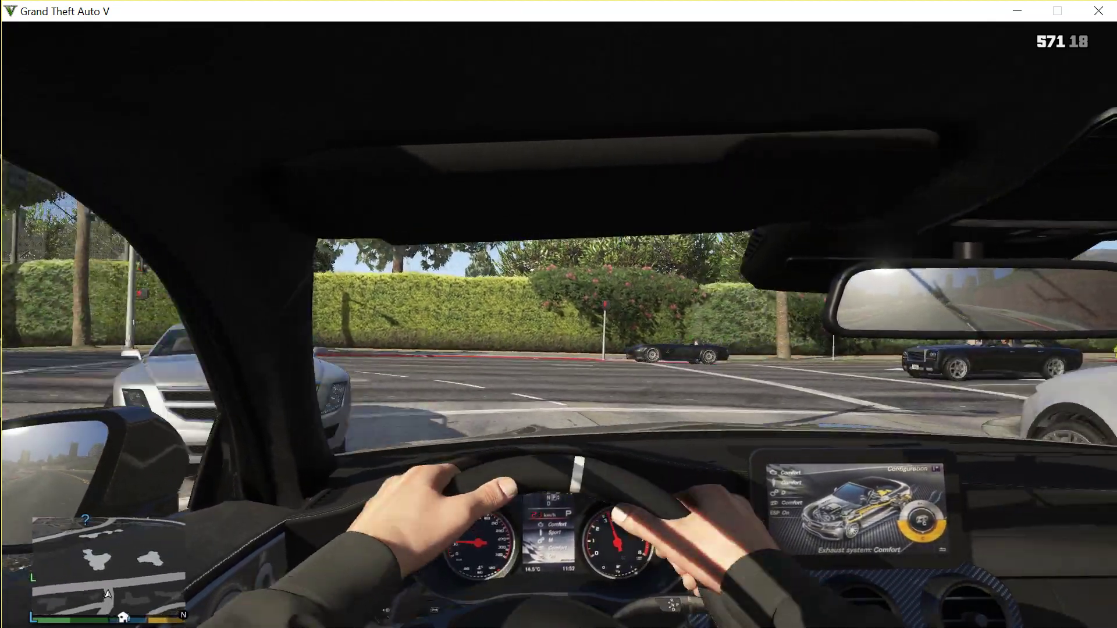
key("a")
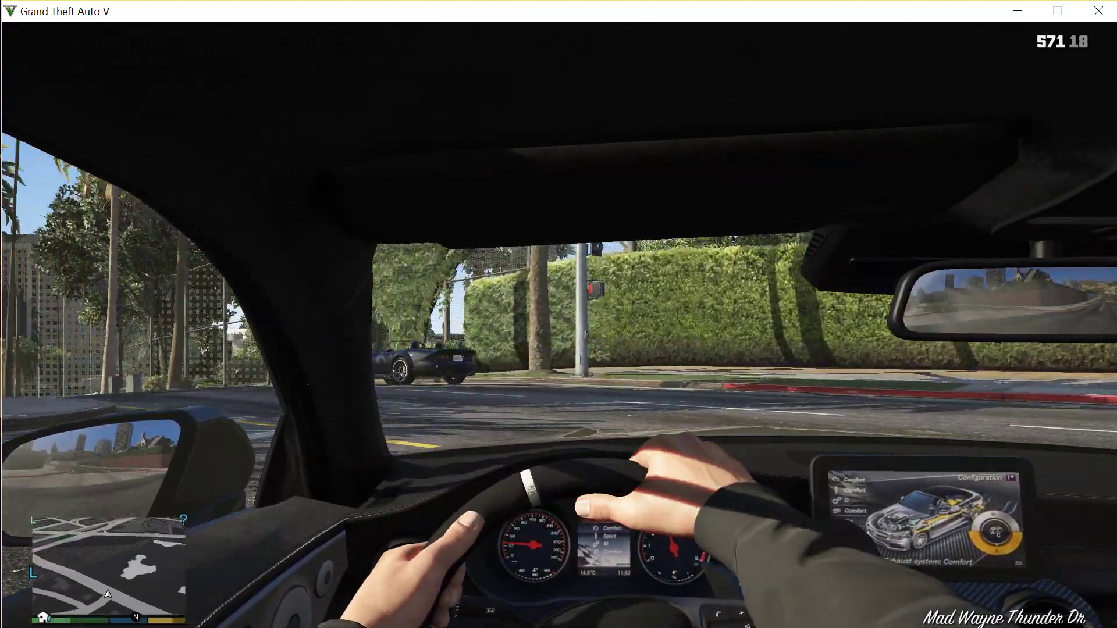